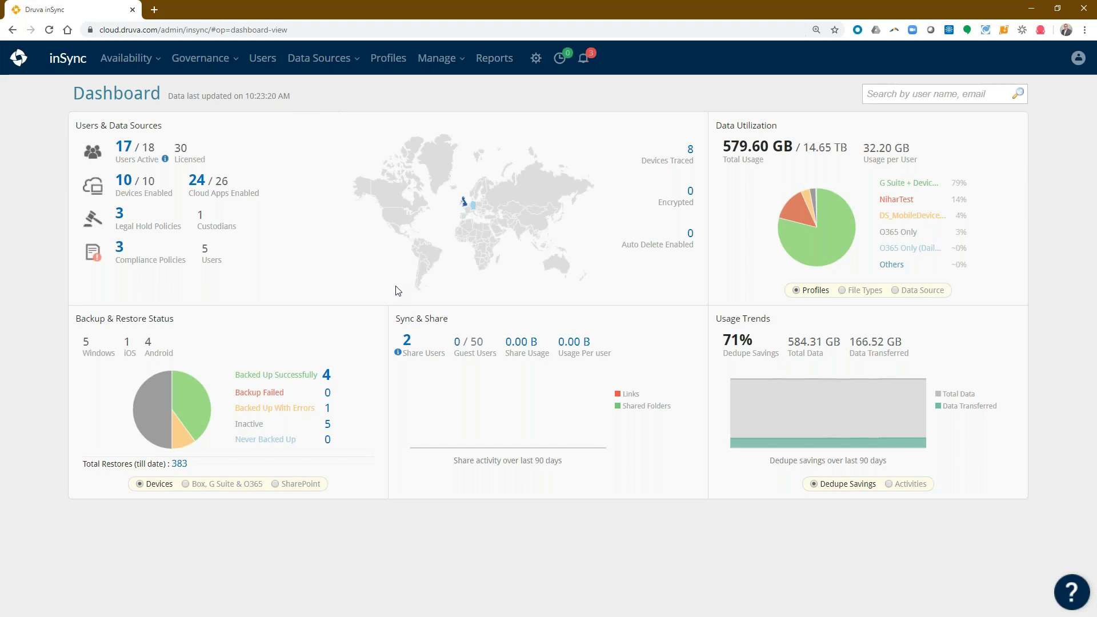
- Reconfigure the Office 365 cloud app with the signed-in Microsoft account and accept the requested permissions for the organisation
mouse_move(320, 64)
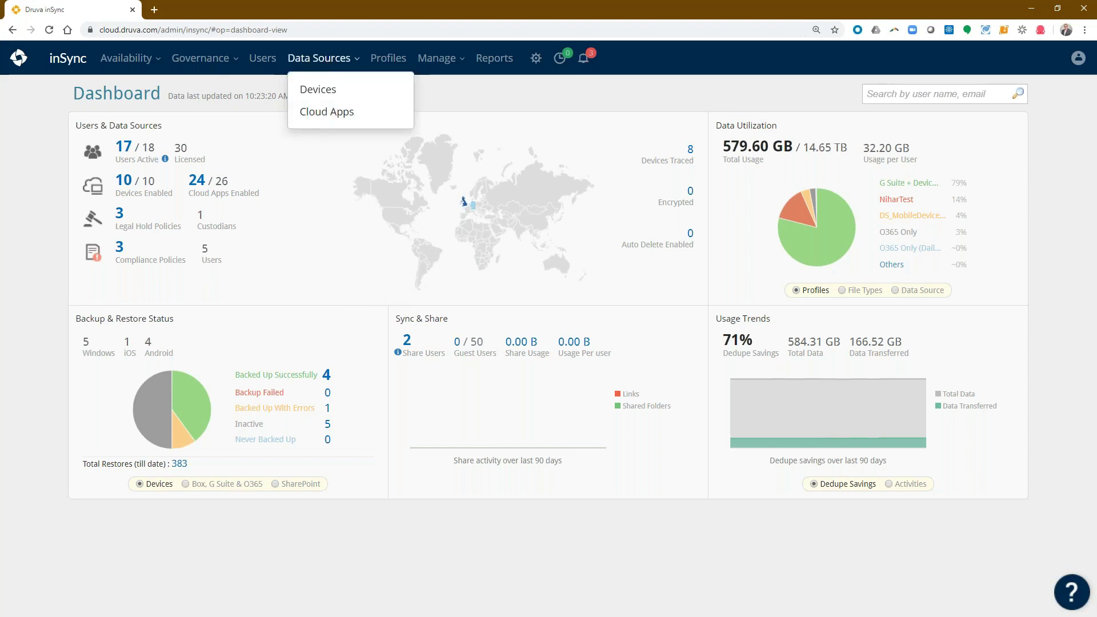
click(322, 112)
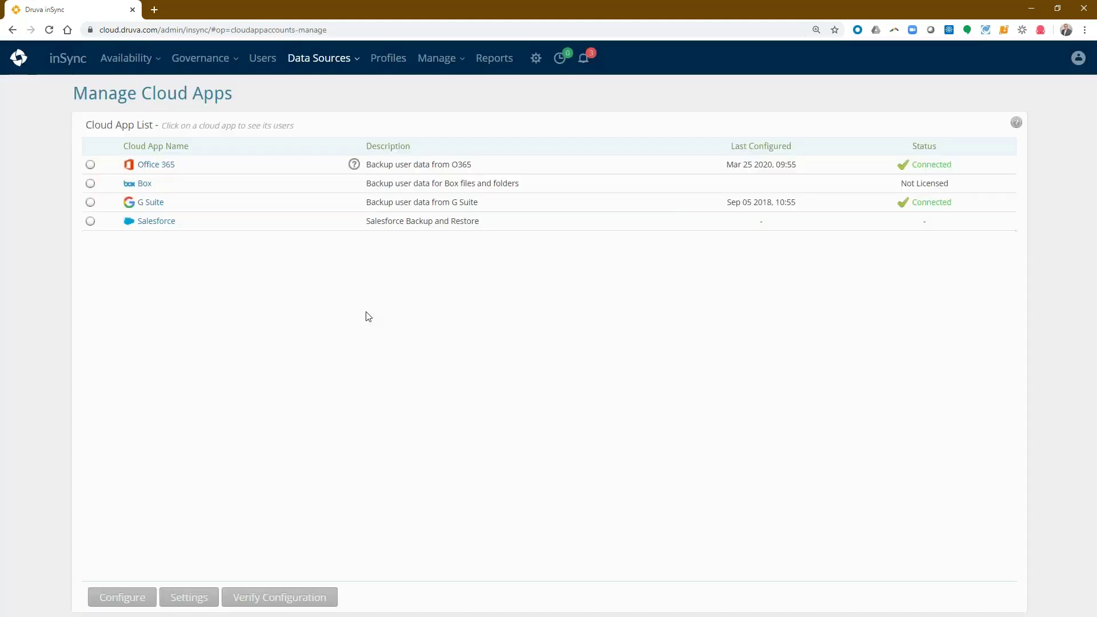
click(90, 165)
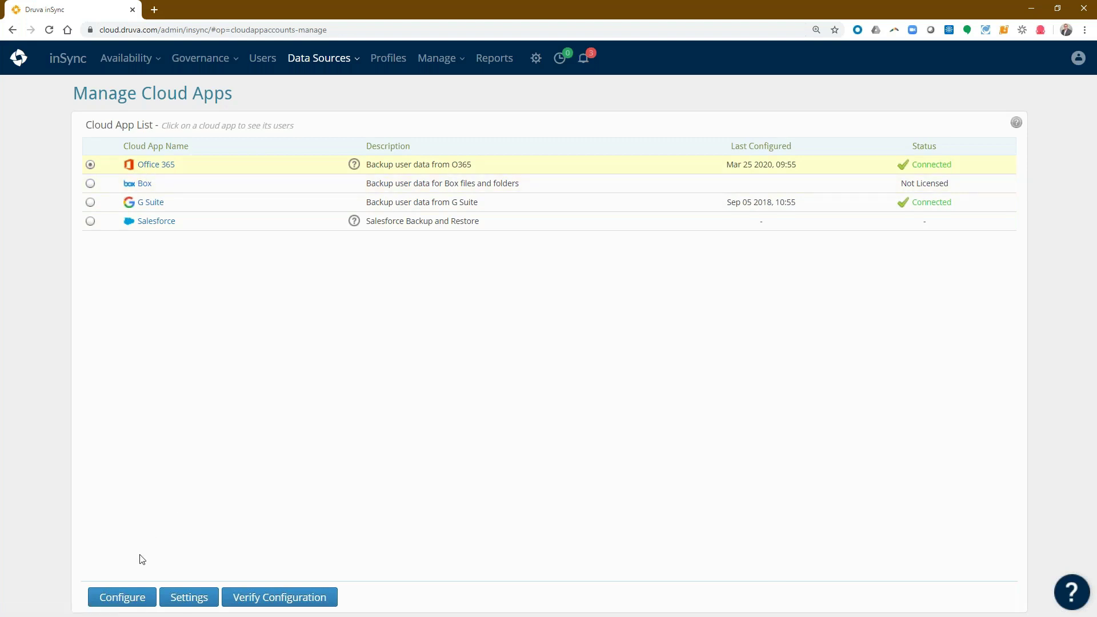
click(127, 600)
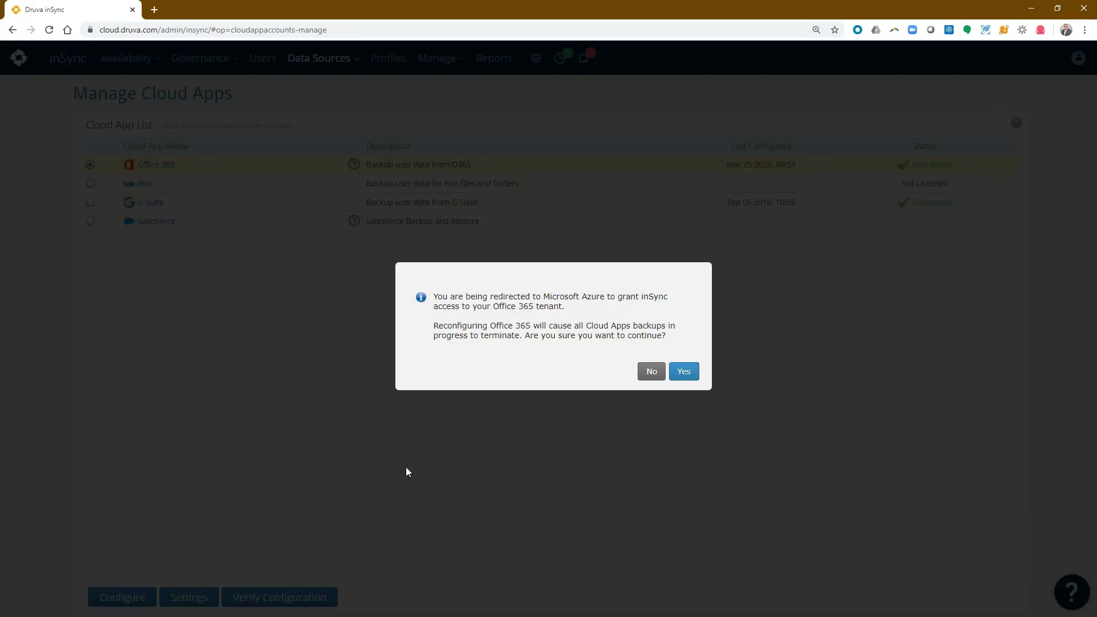
click(684, 373)
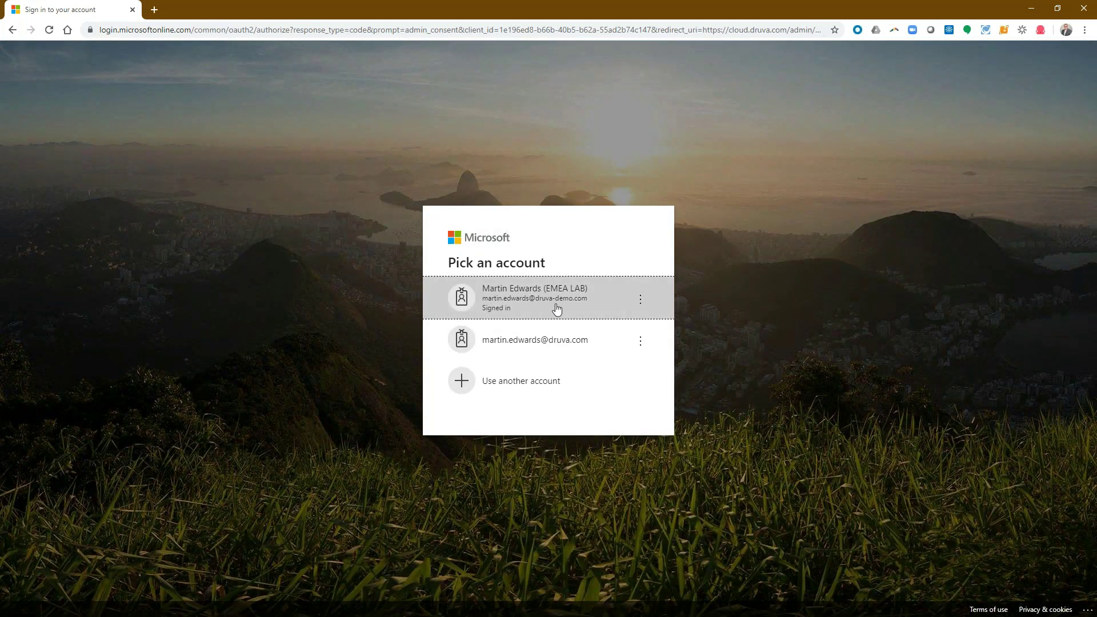
click(539, 302)
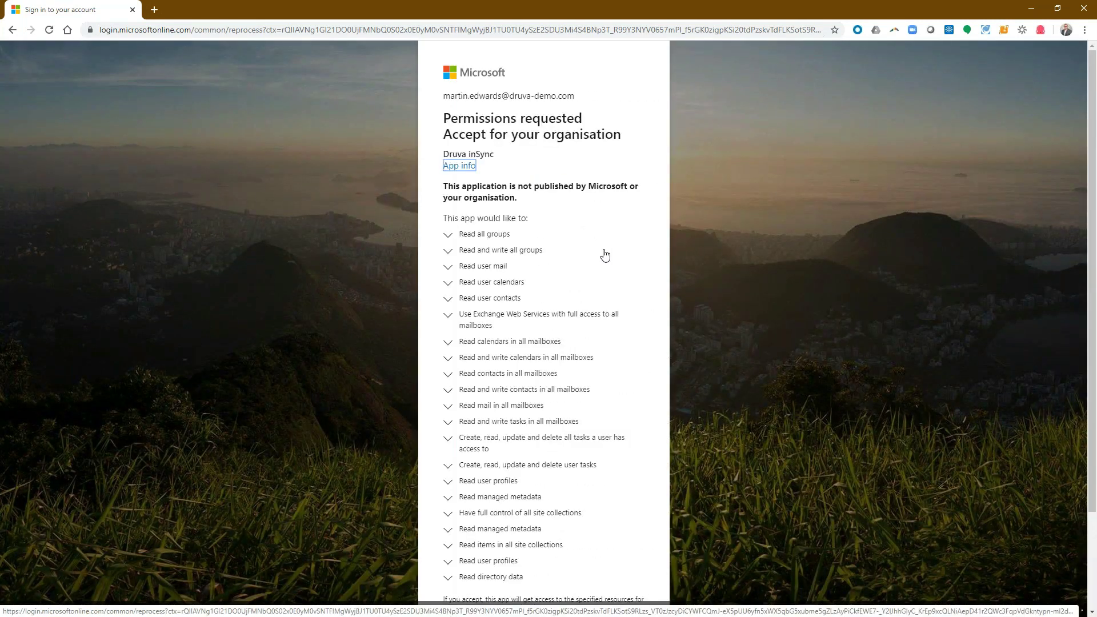
scroll(602, 252, down, 1)
scroll(600, 265, down, 1)
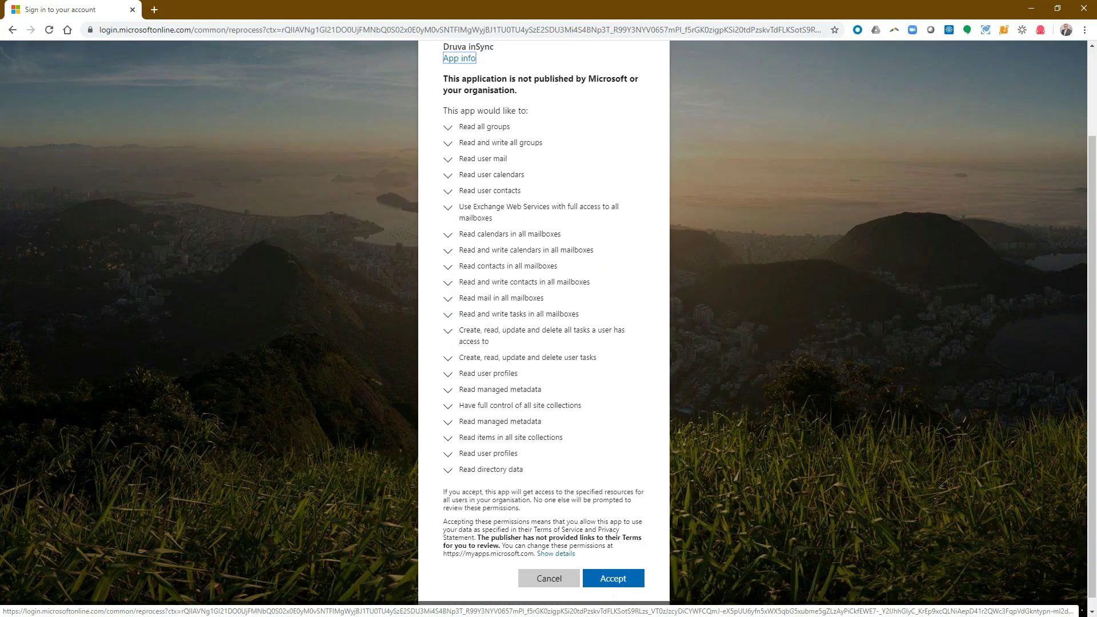
click(614, 568)
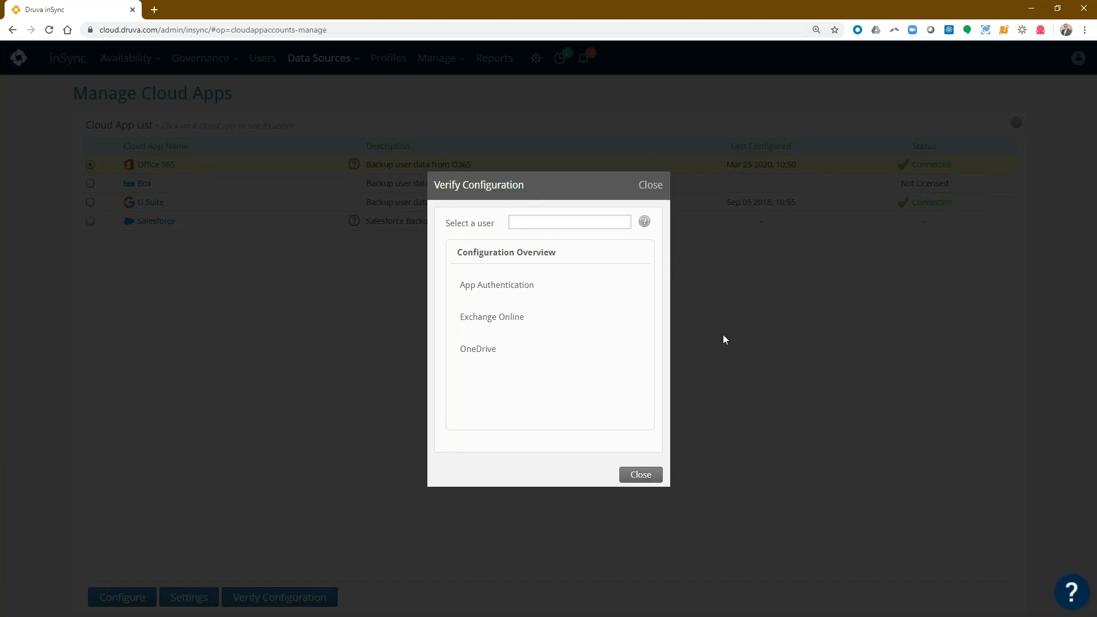
- Verify the Office 365 configuration using the administrator's druva-demo account as the test user, and close the check
click(535, 227)
text(ma)
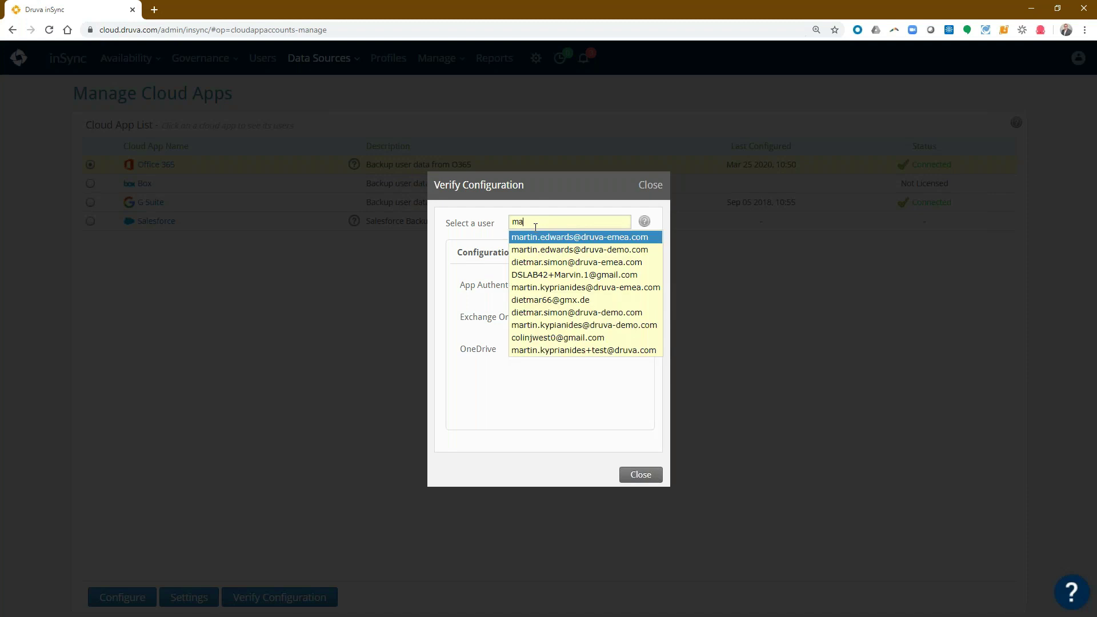
click(536, 249)
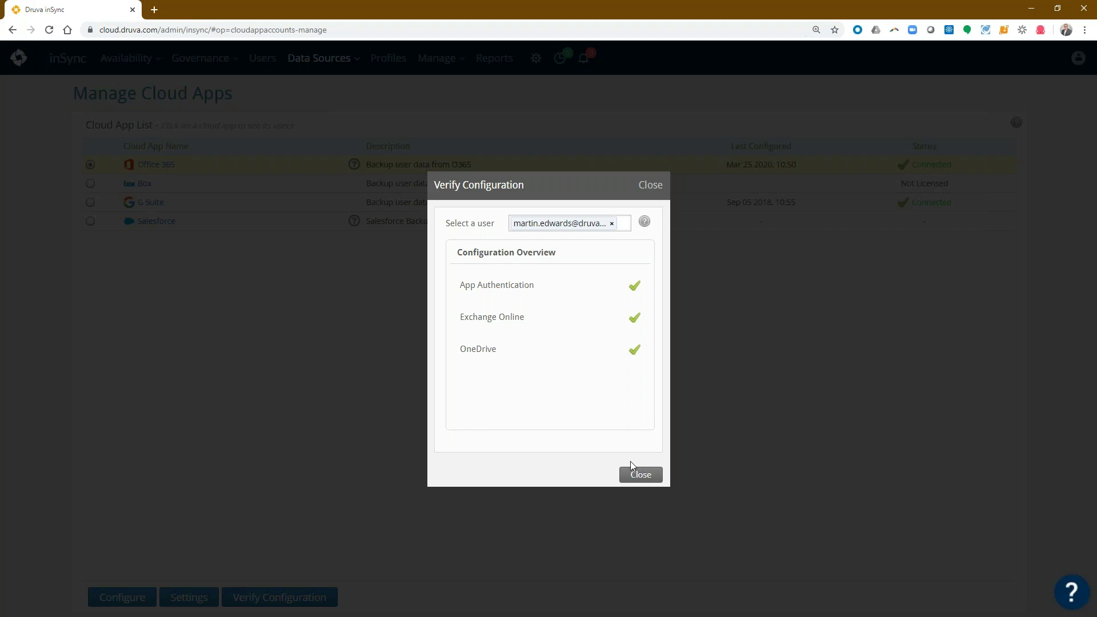
click(641, 475)
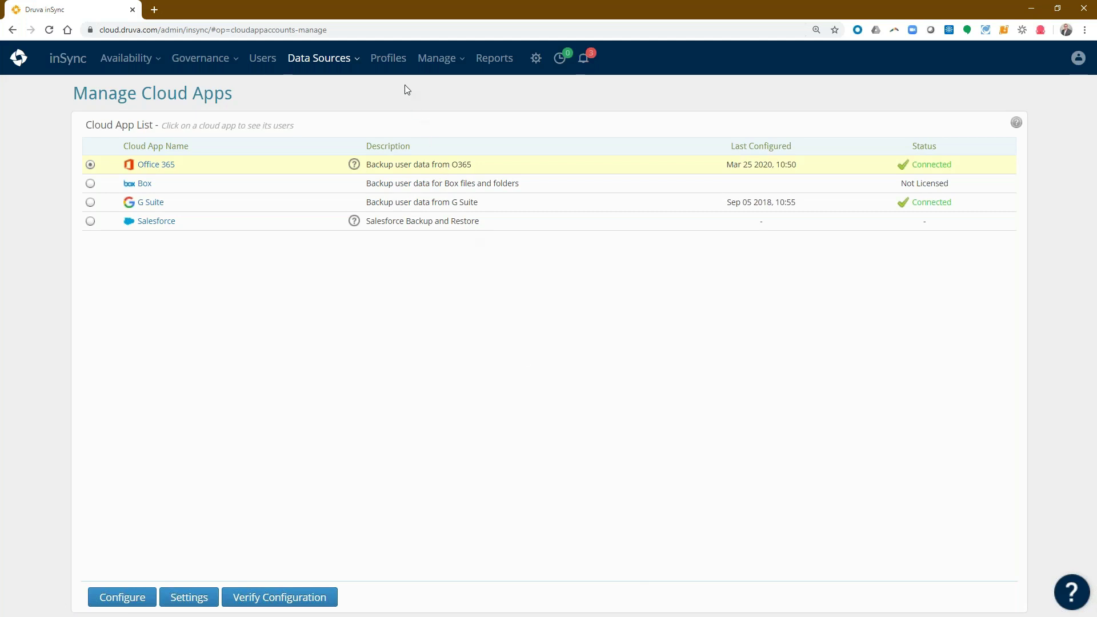
- Open the CloudAppsDemo profile and examine its general, device and cloud app backup settings
click(389, 57)
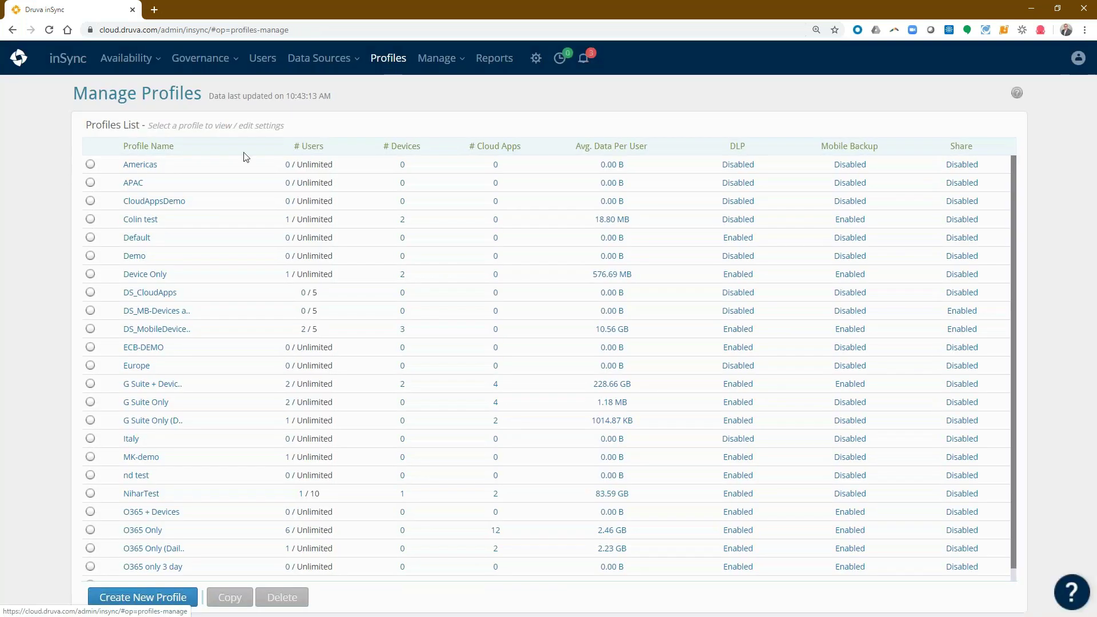
click(153, 203)
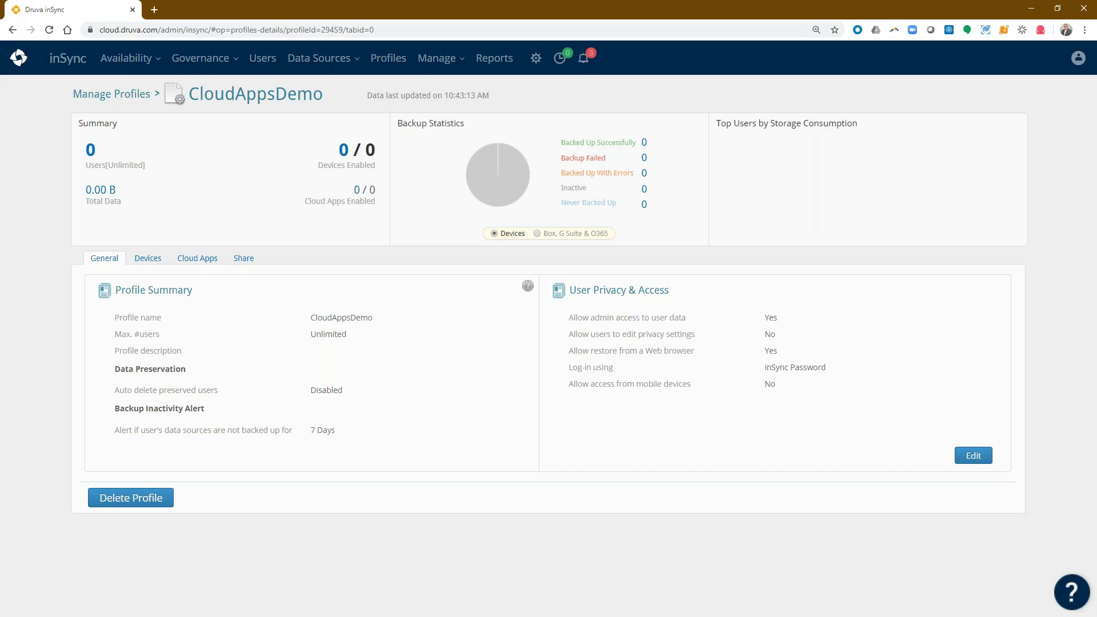
click(144, 264)
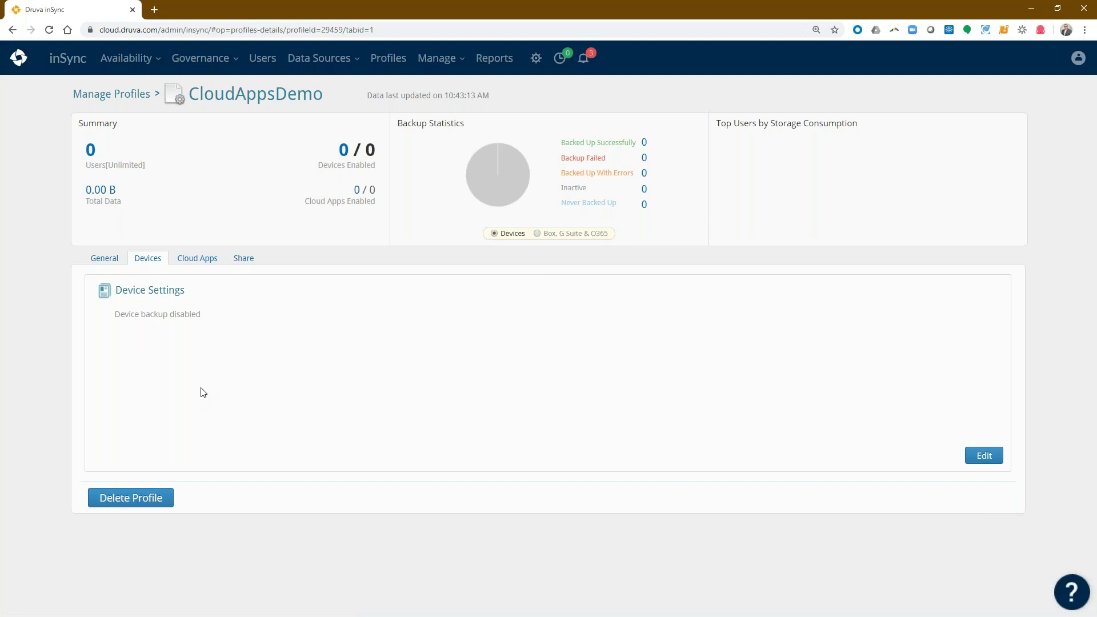
click(199, 263)
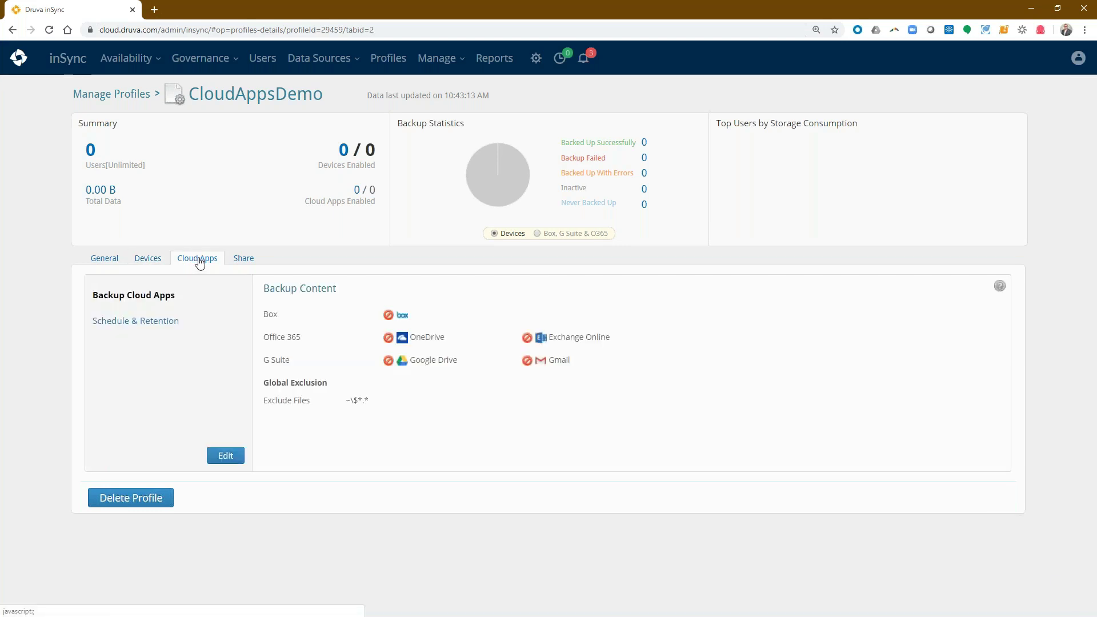
- Edit the profile's Office 365 backup content to include OneDrive and Exchange Online with Backup Recoverable Items enabled
click(225, 455)
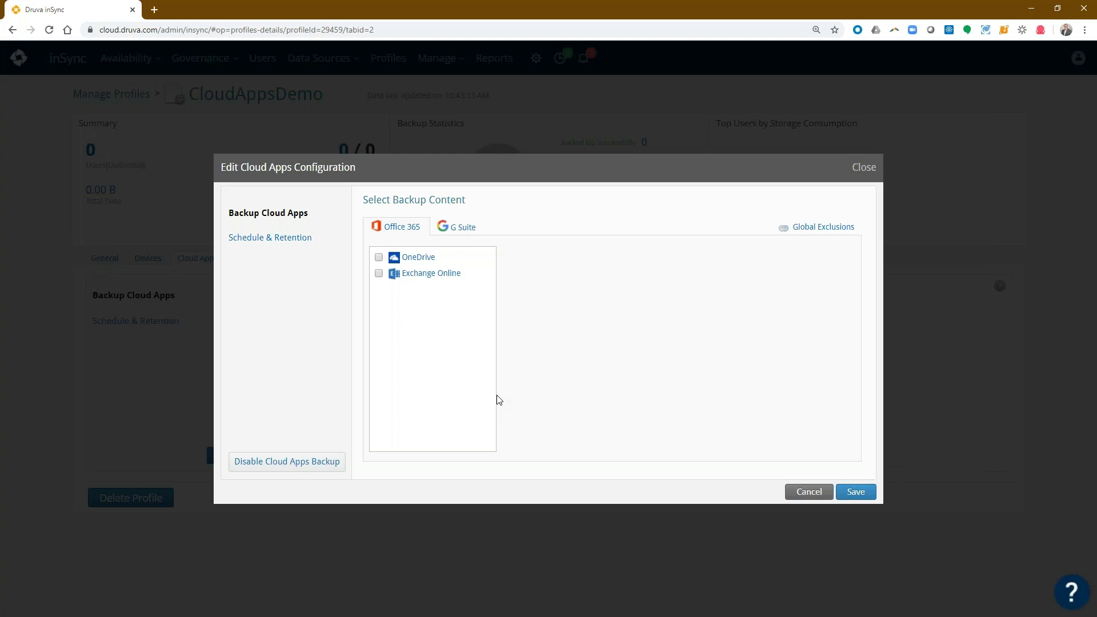
click(379, 258)
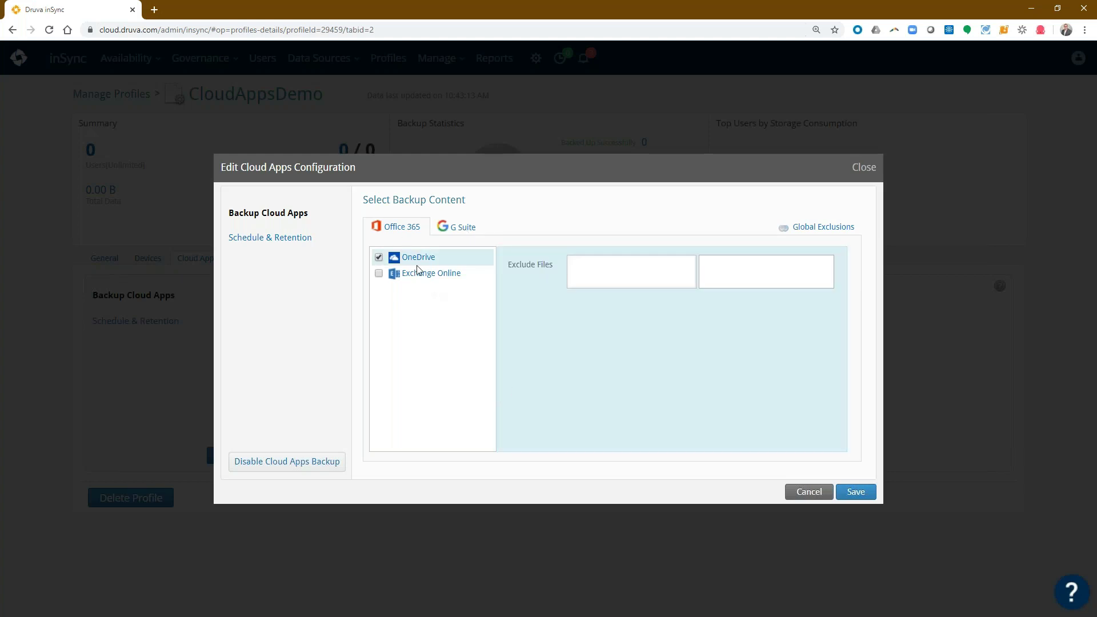
click(628, 264)
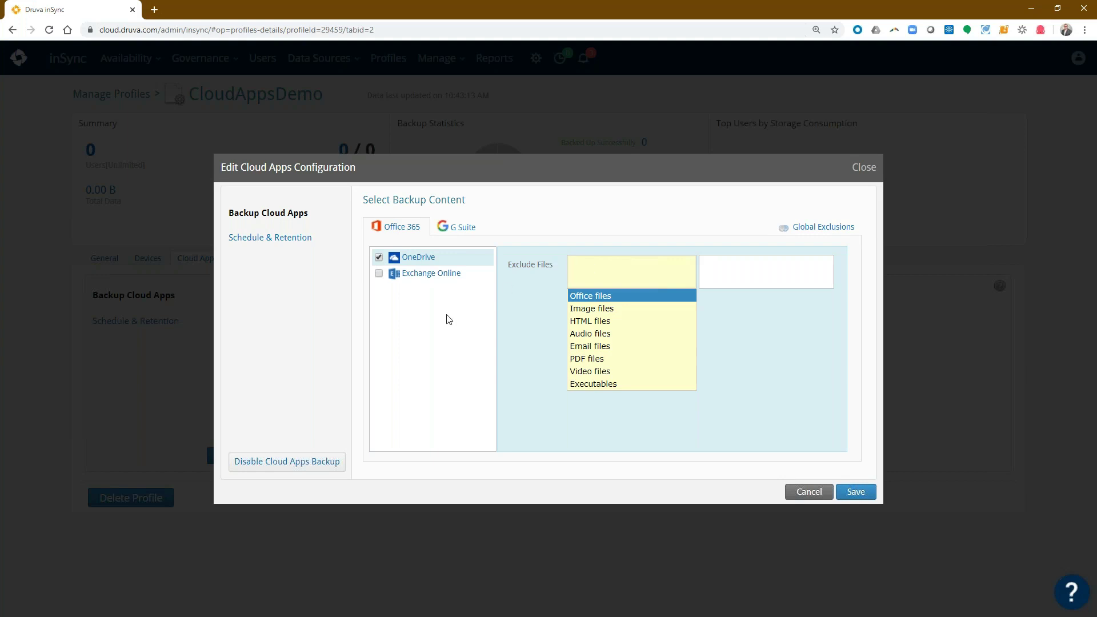
click(519, 322)
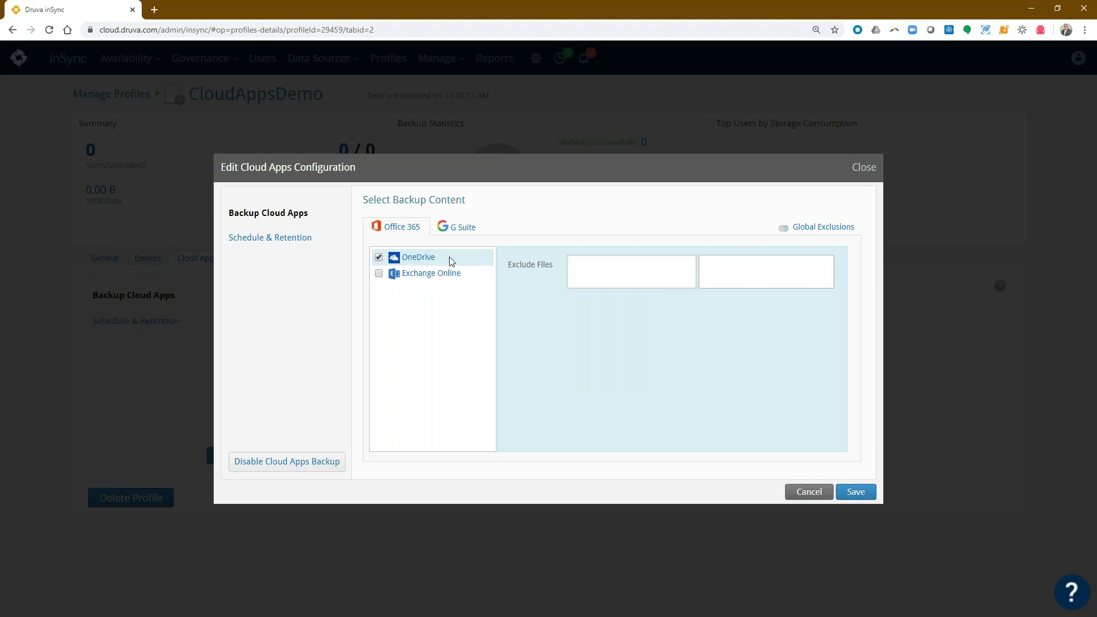
click(378, 273)
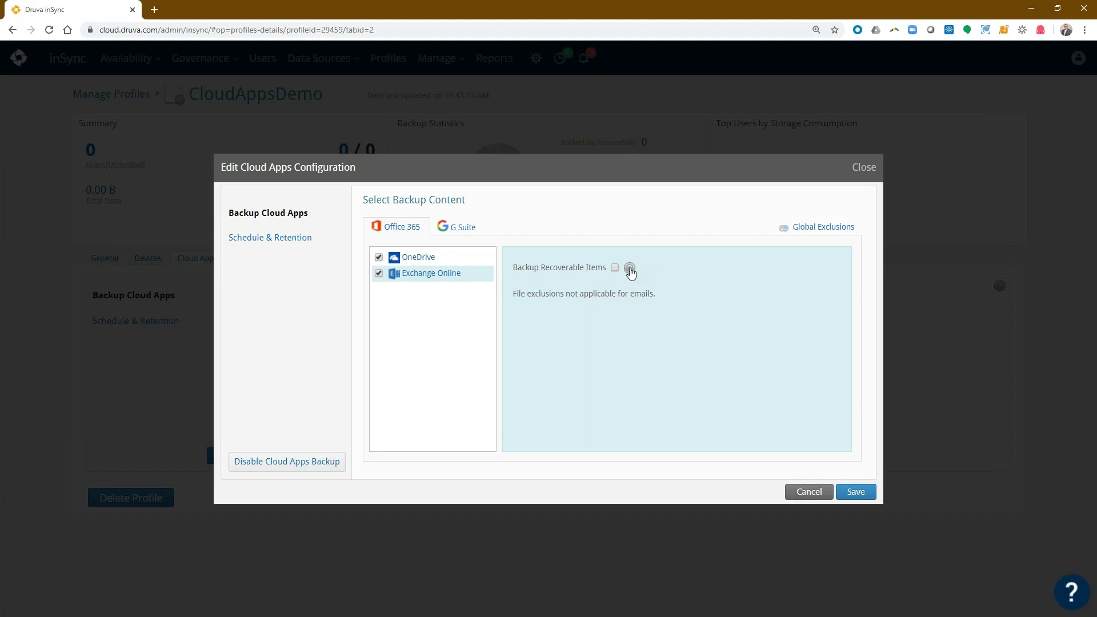
mouse_move(629, 270)
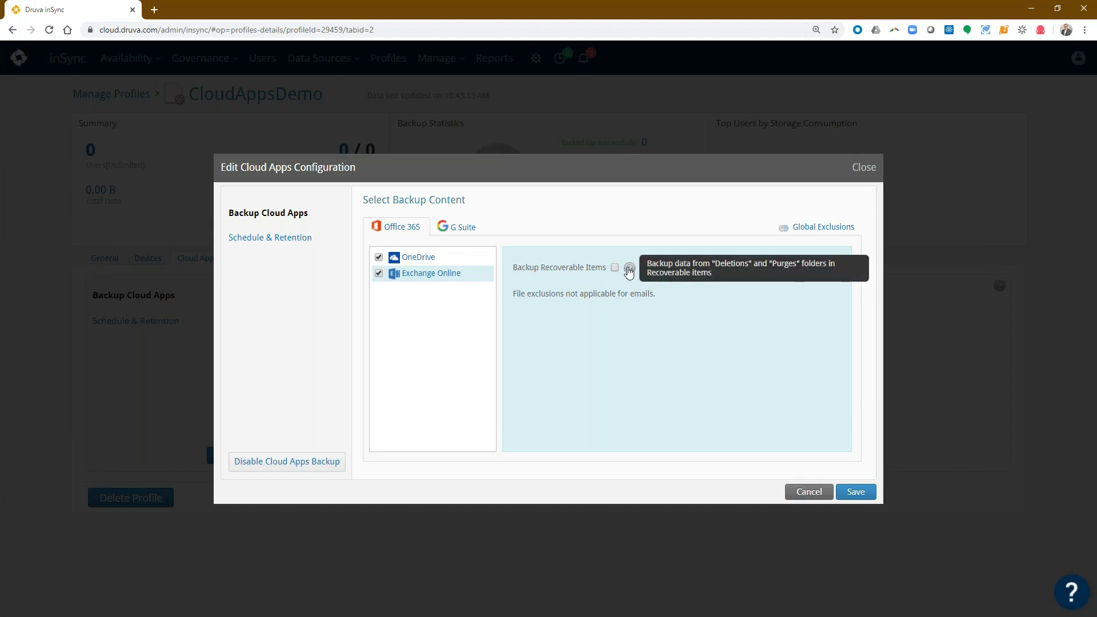
click(614, 268)
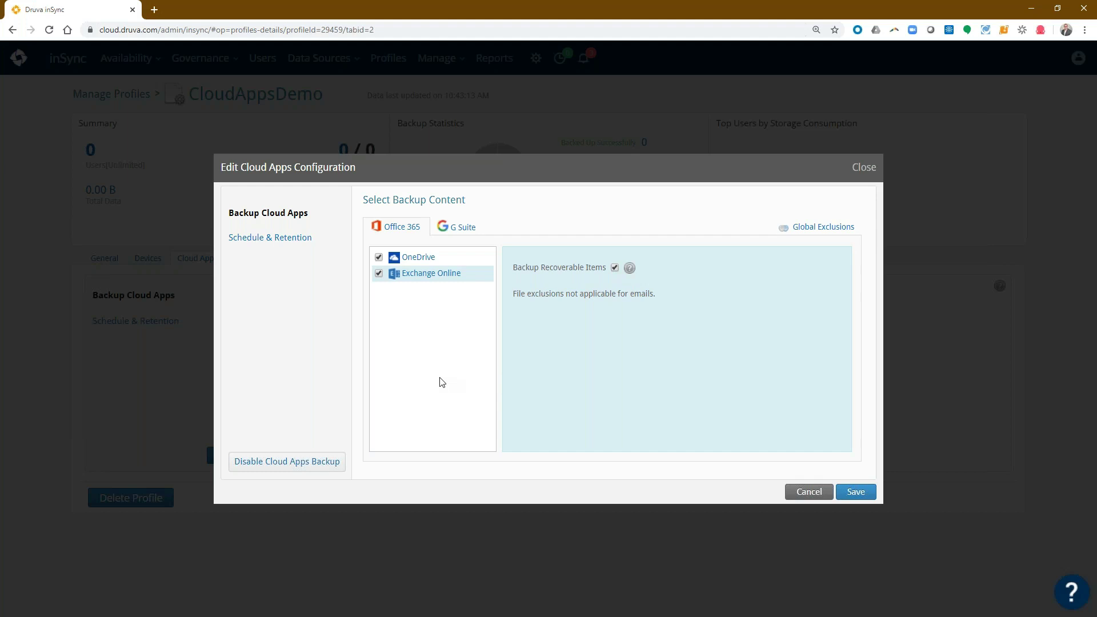
- Examine the backup frequency choices and the file and email retention settings, and discard the cloud app configuration changes
click(273, 240)
click(558, 227)
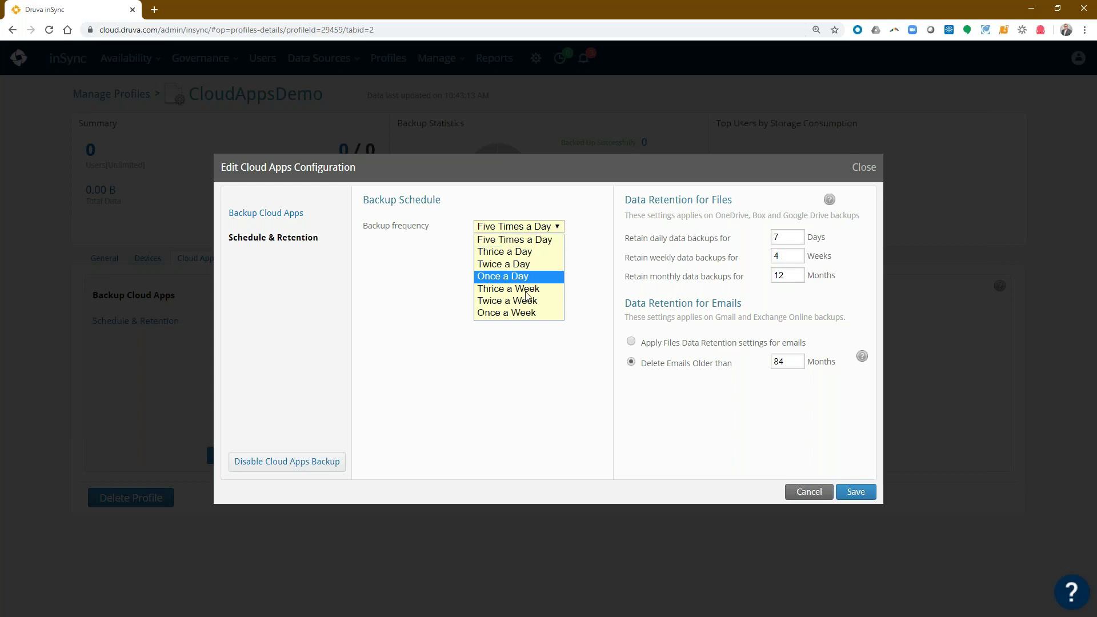
click(506, 383)
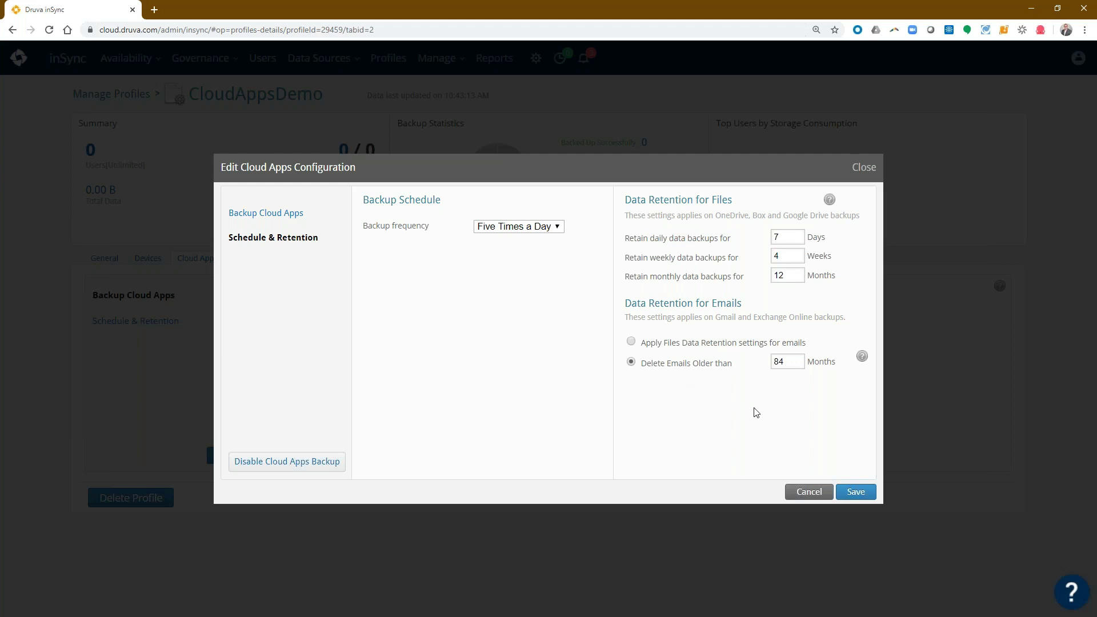
click(809, 492)
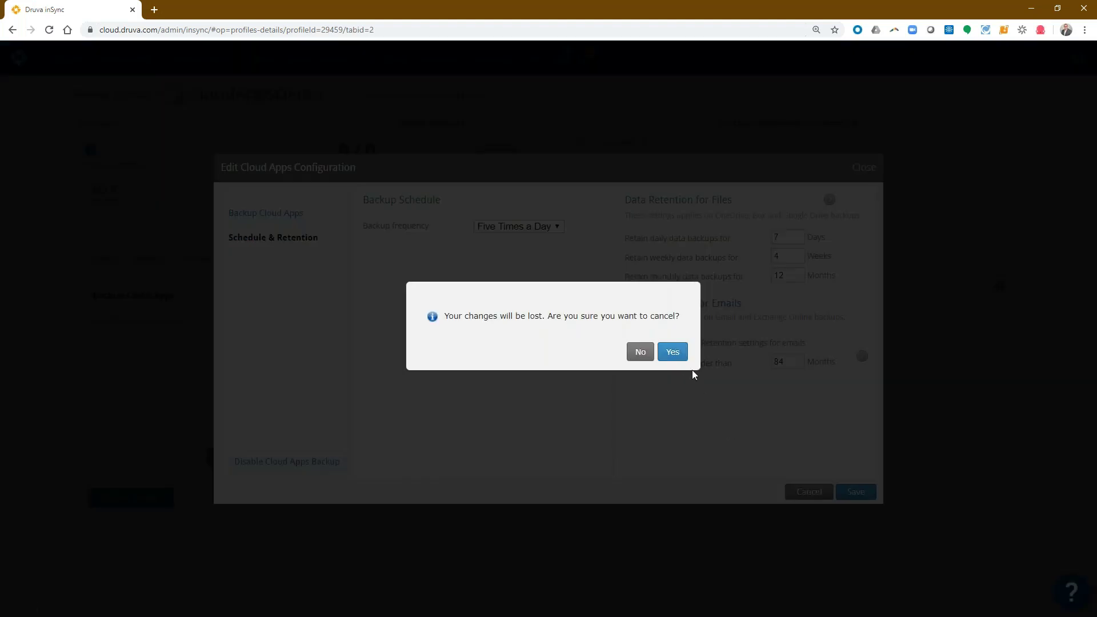
click(673, 353)
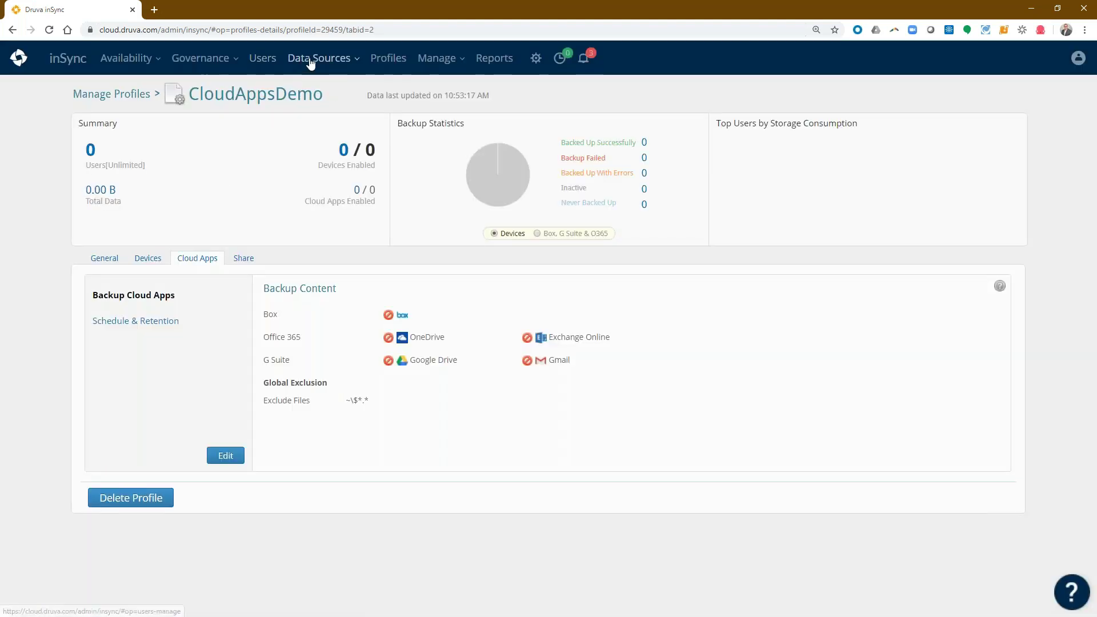
- Open the Office 365 cloud app and examine the backup lists for Exchange Online, OneDrive, SharePoint and Teams
click(311, 60)
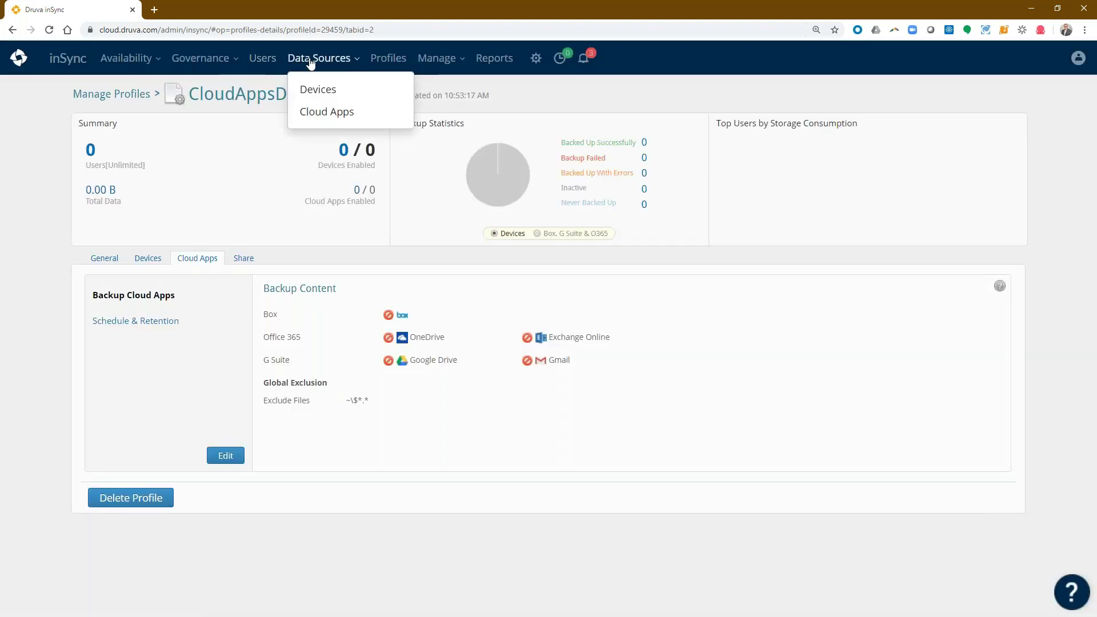
click(323, 111)
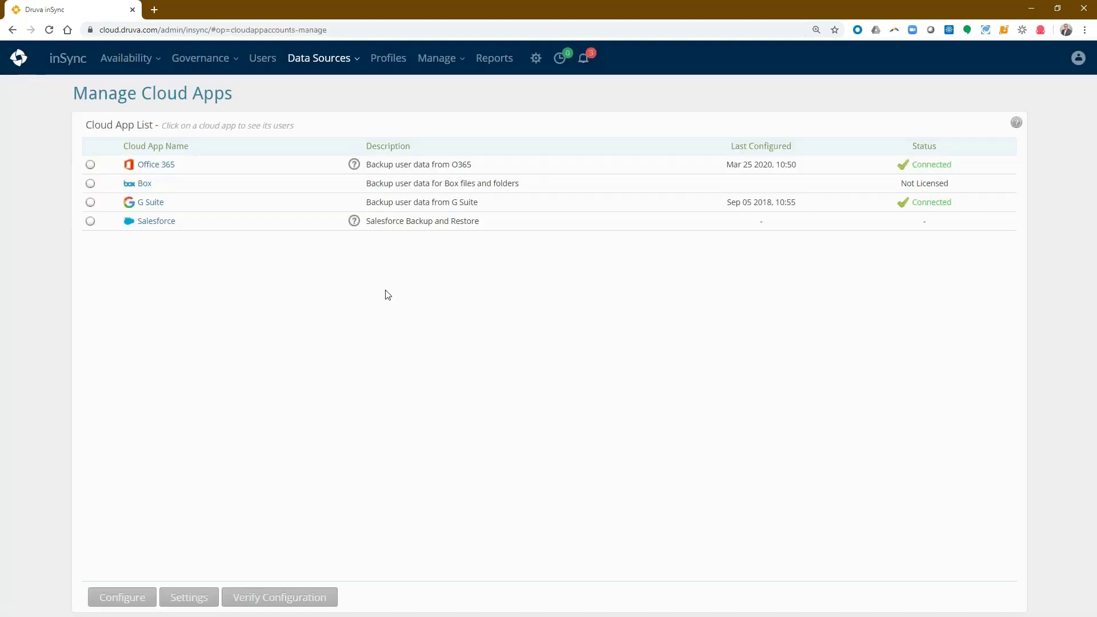
click(160, 166)
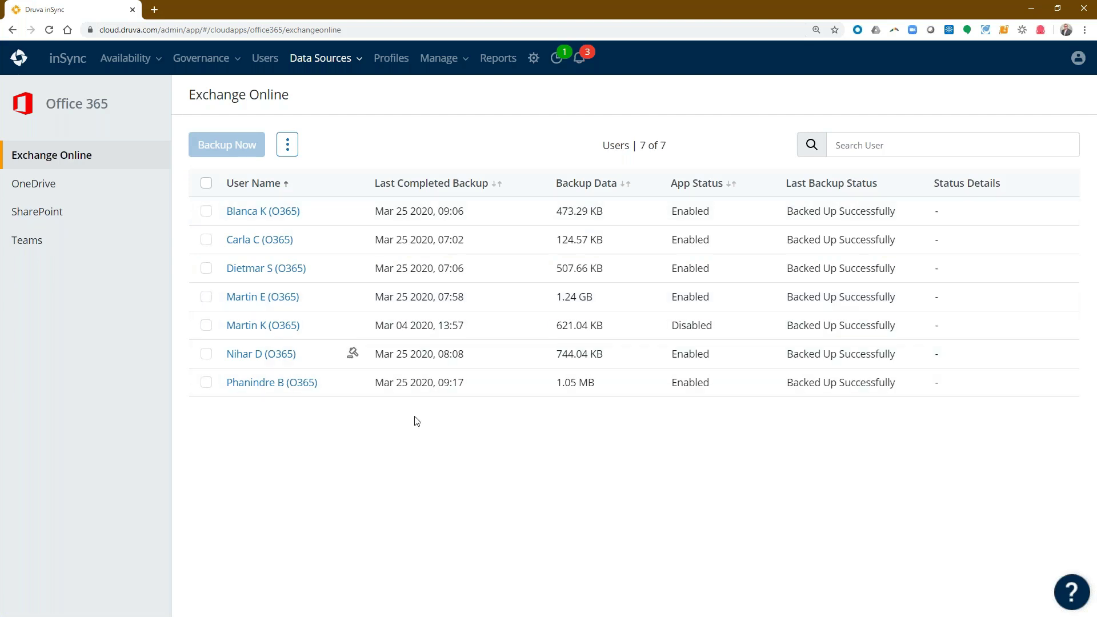
click(31, 184)
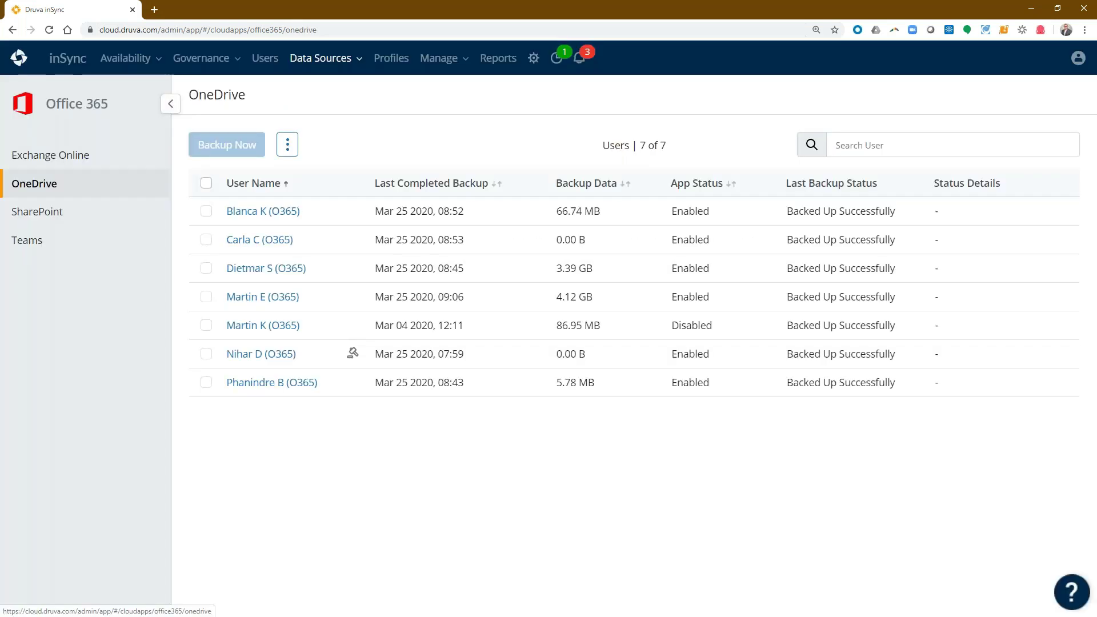
click(33, 213)
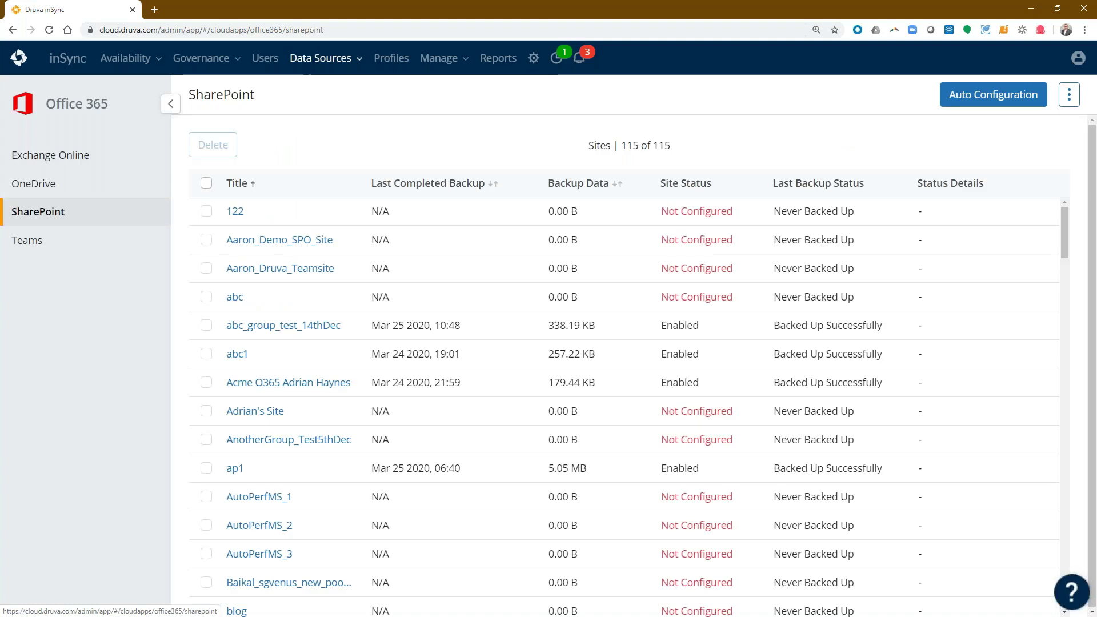
click(39, 244)
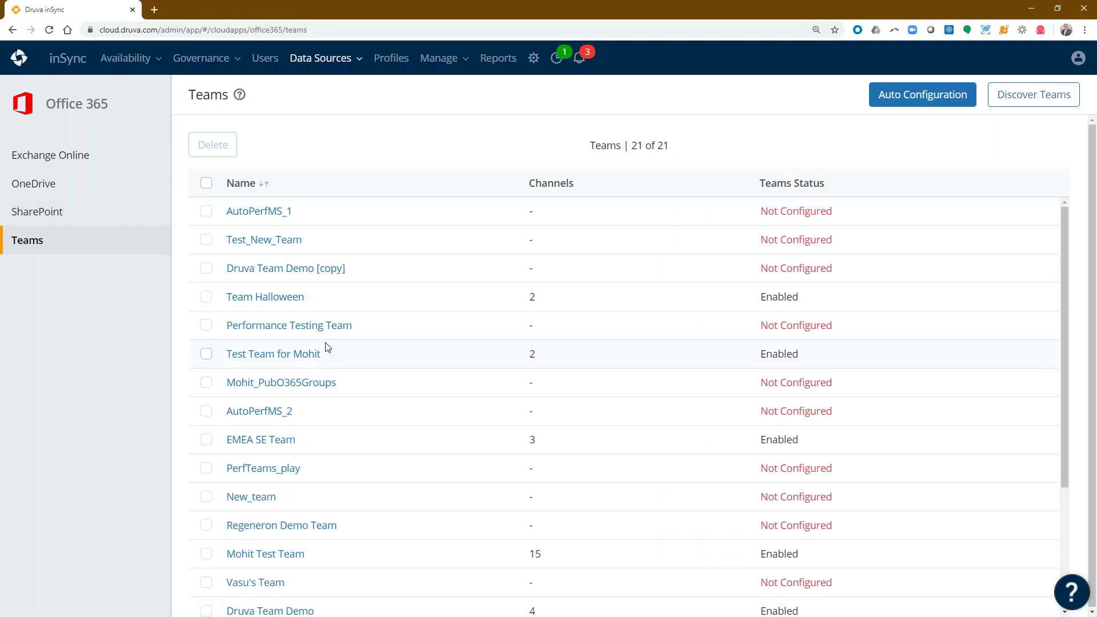
- Open EMEA SE Team and examine its backup summaries and its backup and retention settings
click(269, 446)
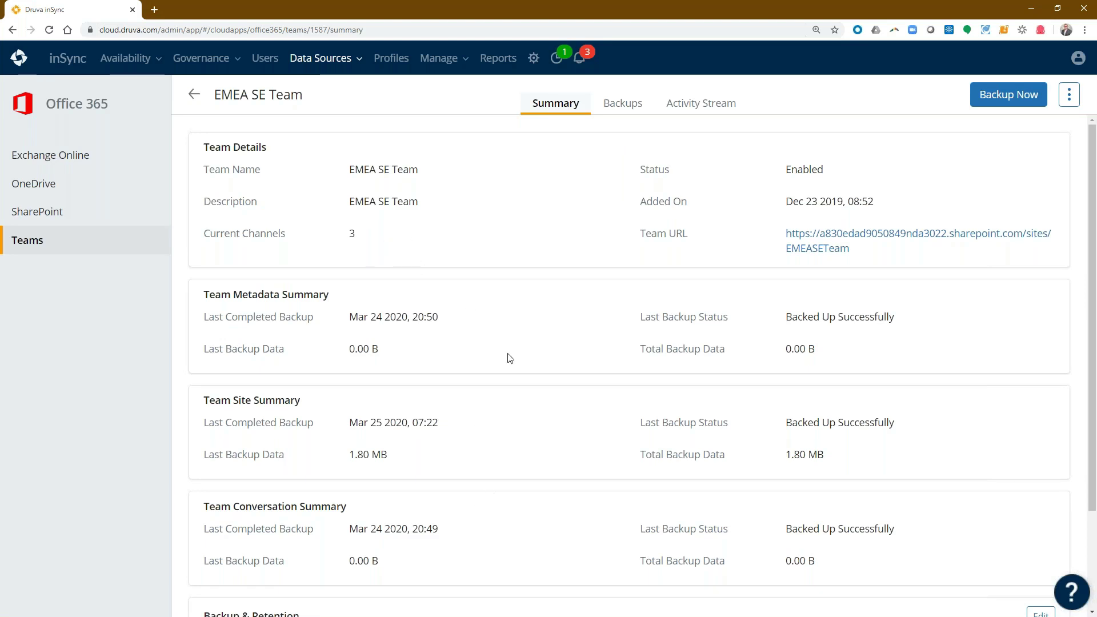
scroll(511, 361, down, 2)
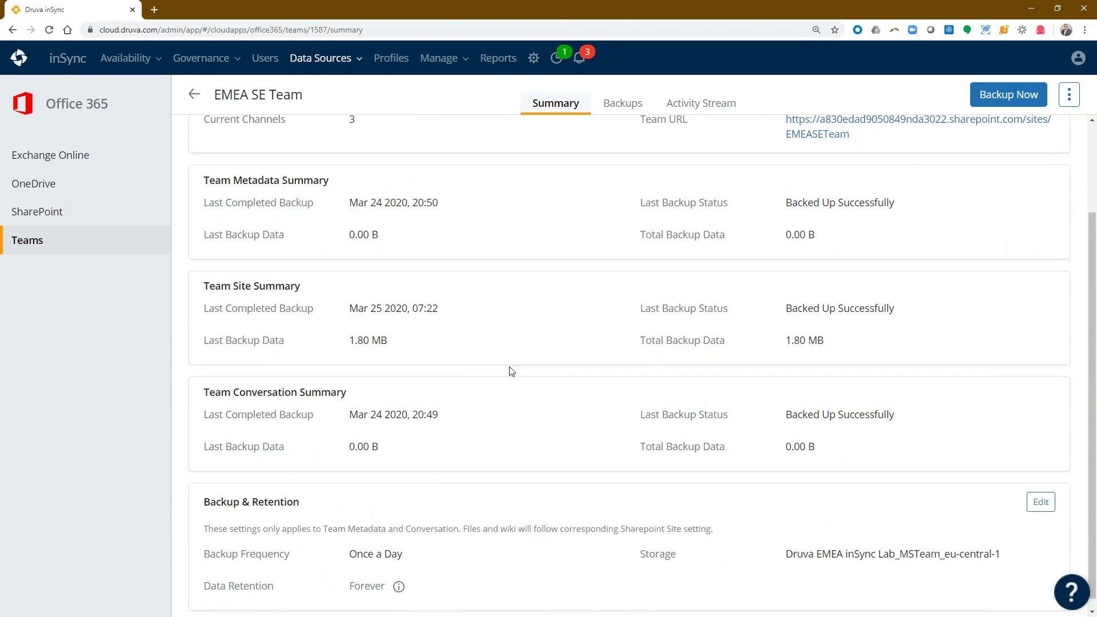
scroll(511, 361, up, 2)
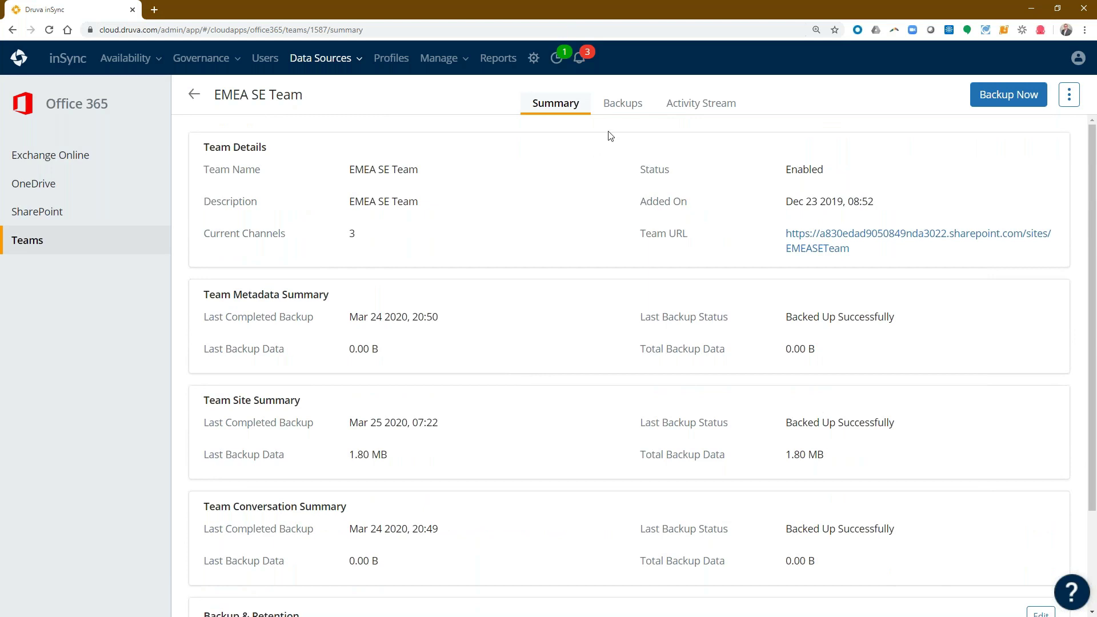
- Examine EMEA SE Team's snapshots from the last 24 hours, last 7 days and earlier, and load the Mar 20 2020 11:17 snapshot
click(632, 105)
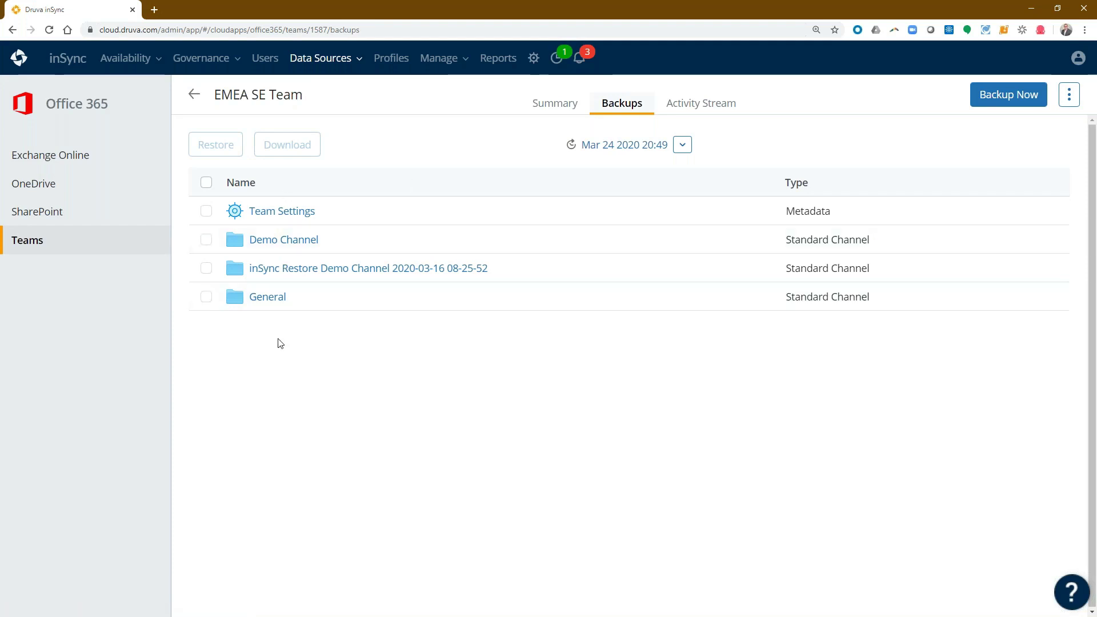
click(682, 144)
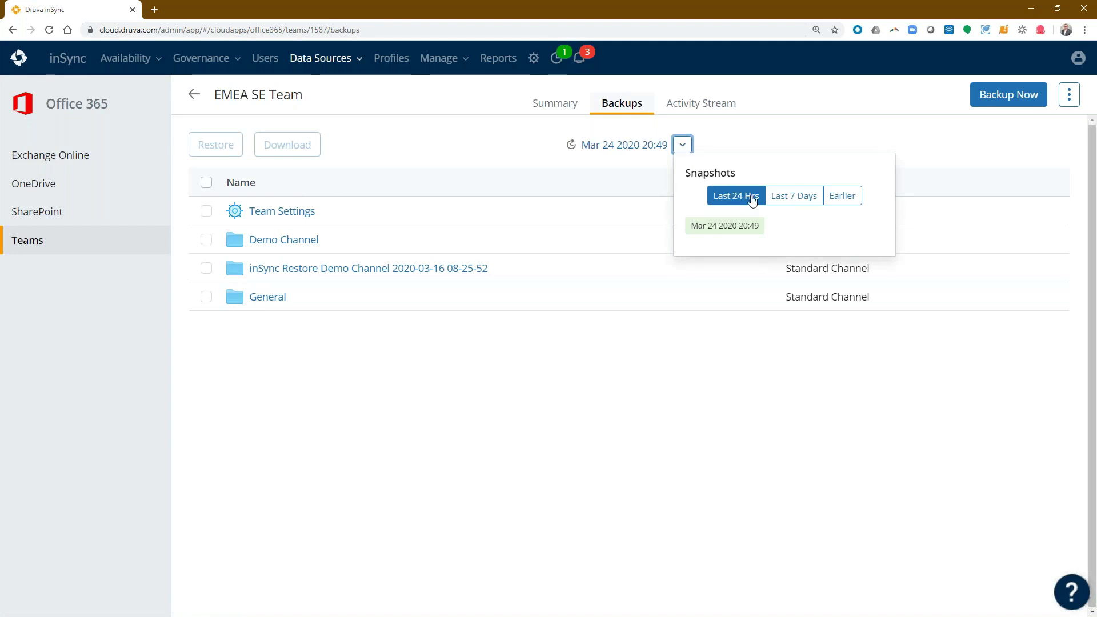
click(783, 198)
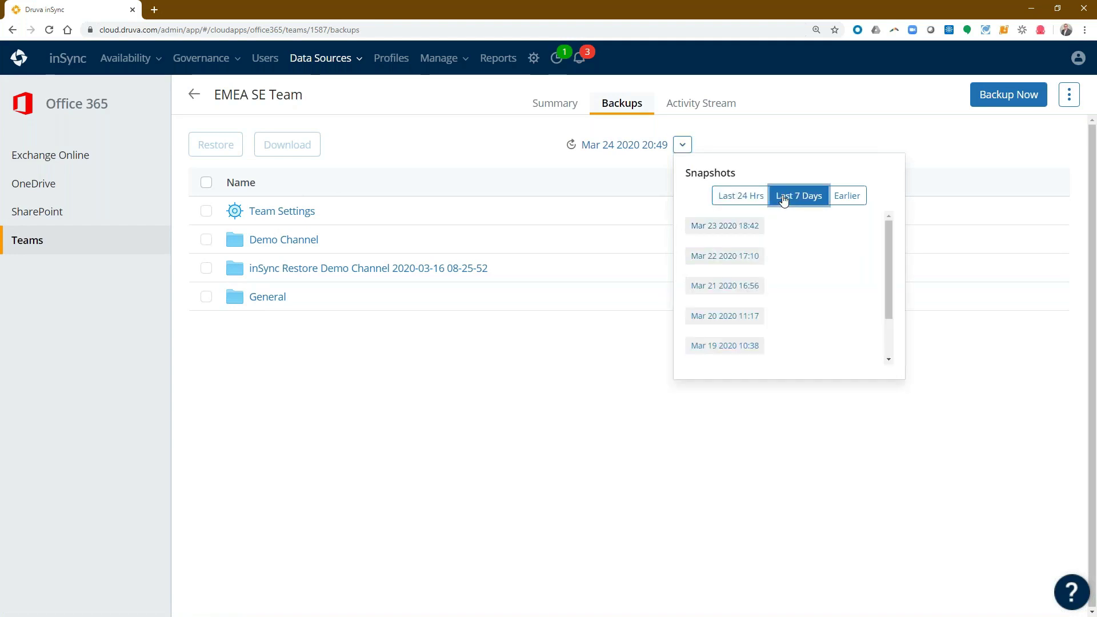
click(849, 199)
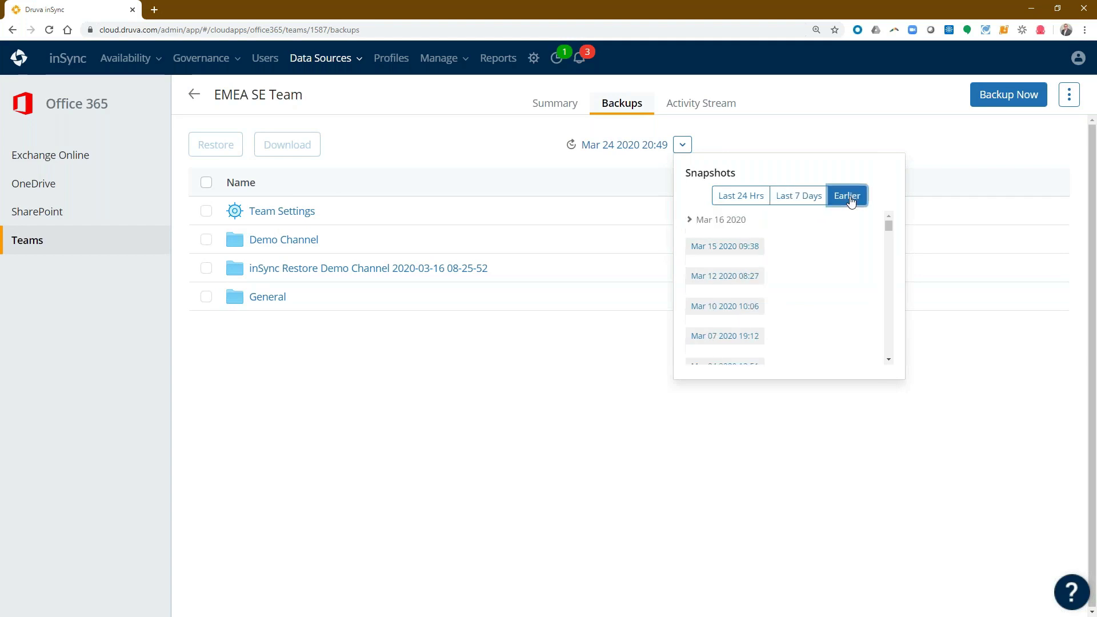
scroll(827, 263, down, 1)
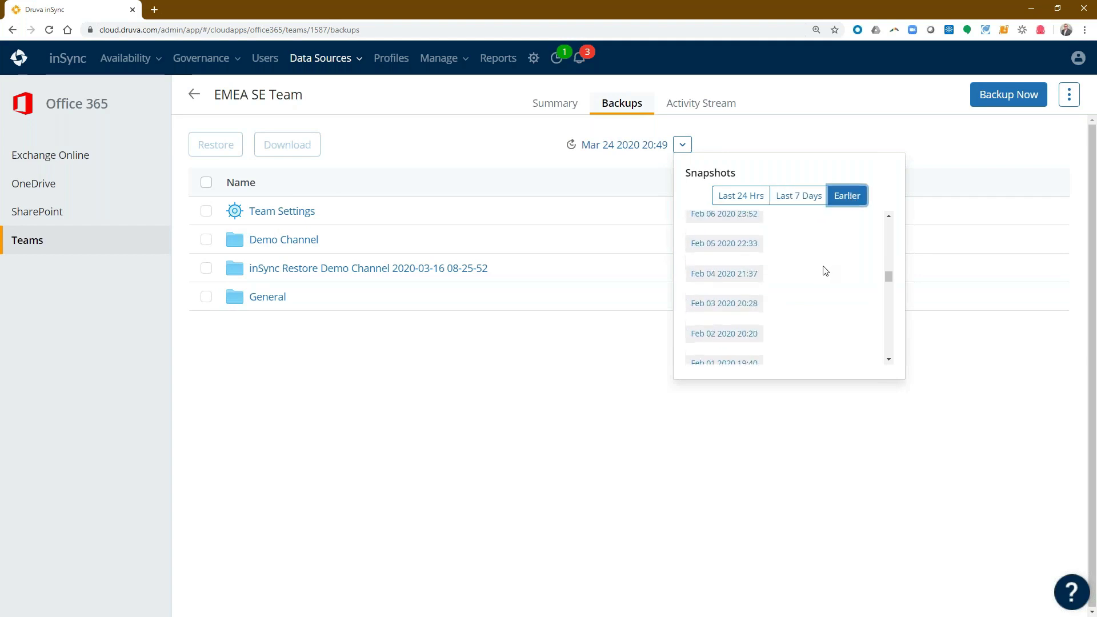
scroll(823, 264, up, 1)
click(741, 199)
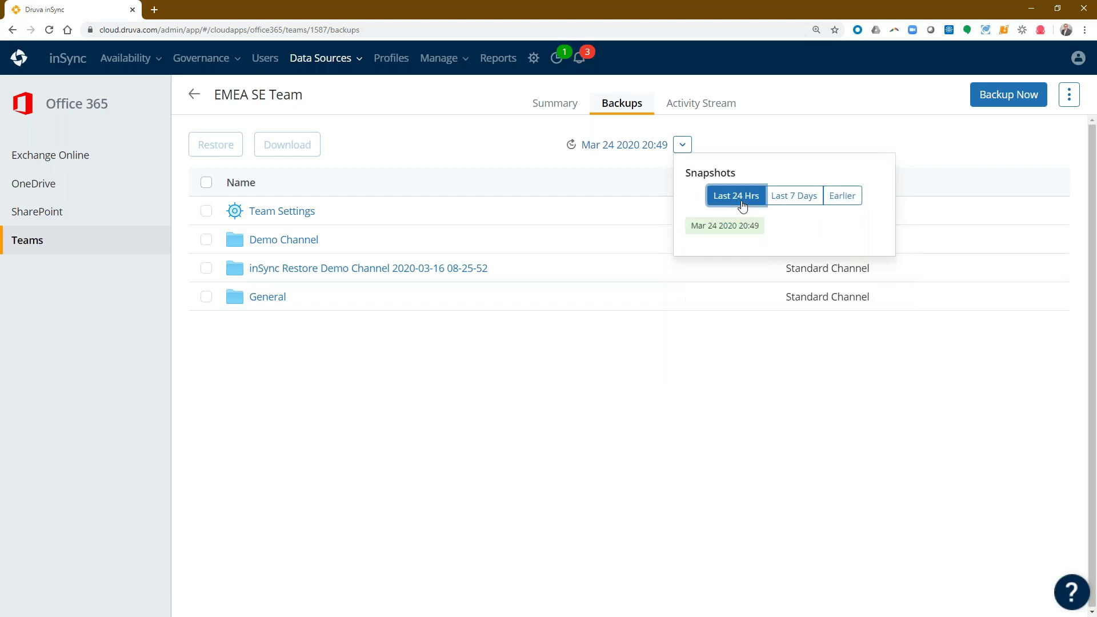
click(803, 201)
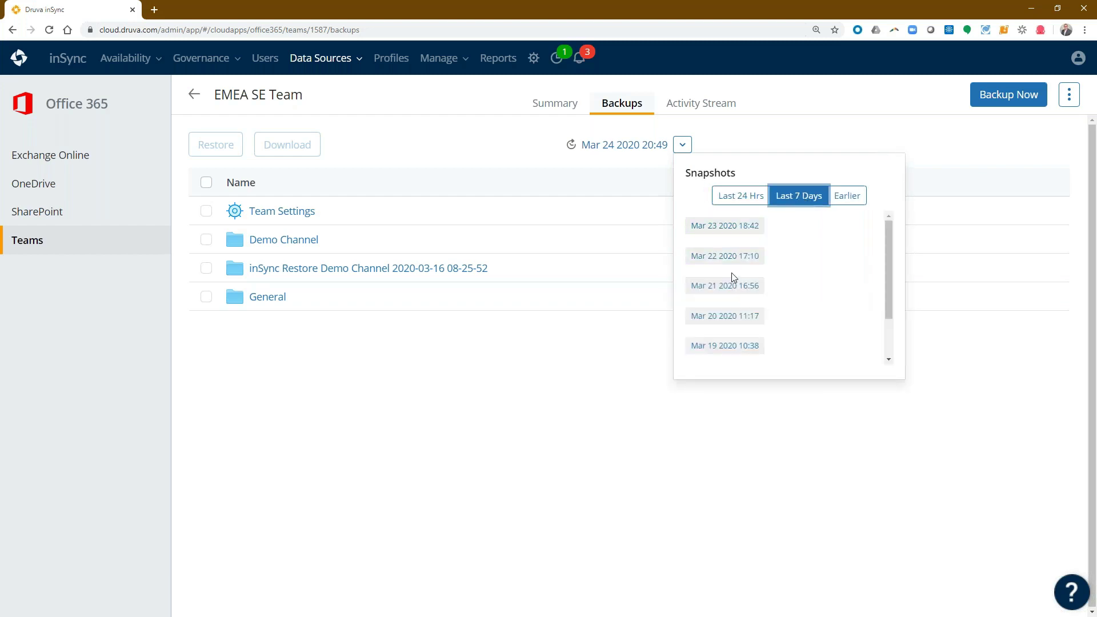
click(736, 319)
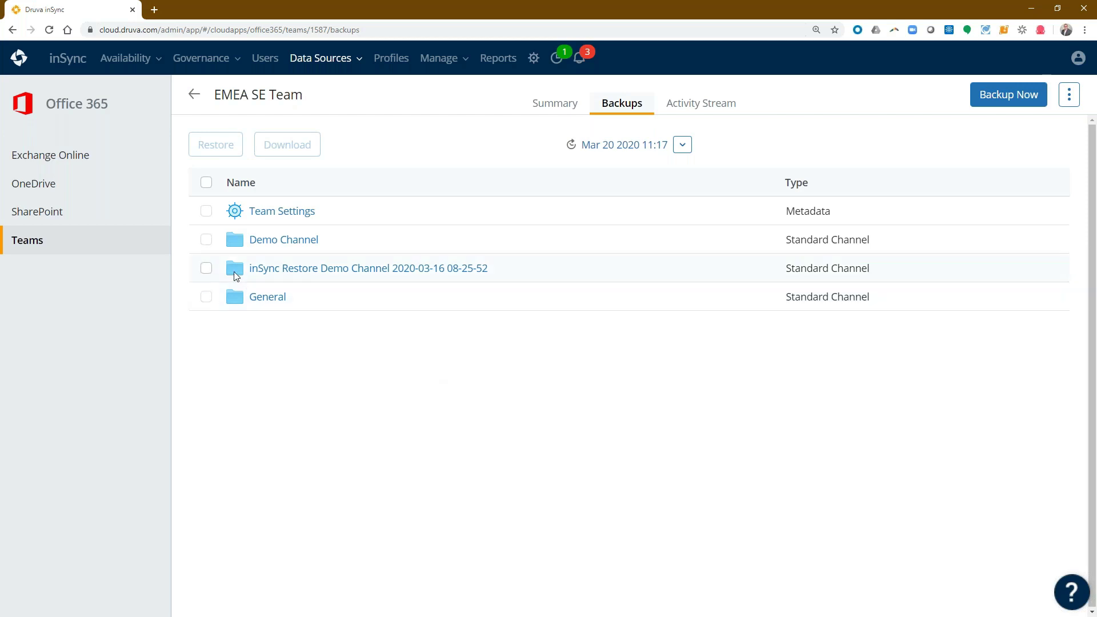
- Within the snapshot's Demo Channel, select the Aug 28 2019, 14:53 conversation and the file TPLC_P060023.xls
click(207, 184)
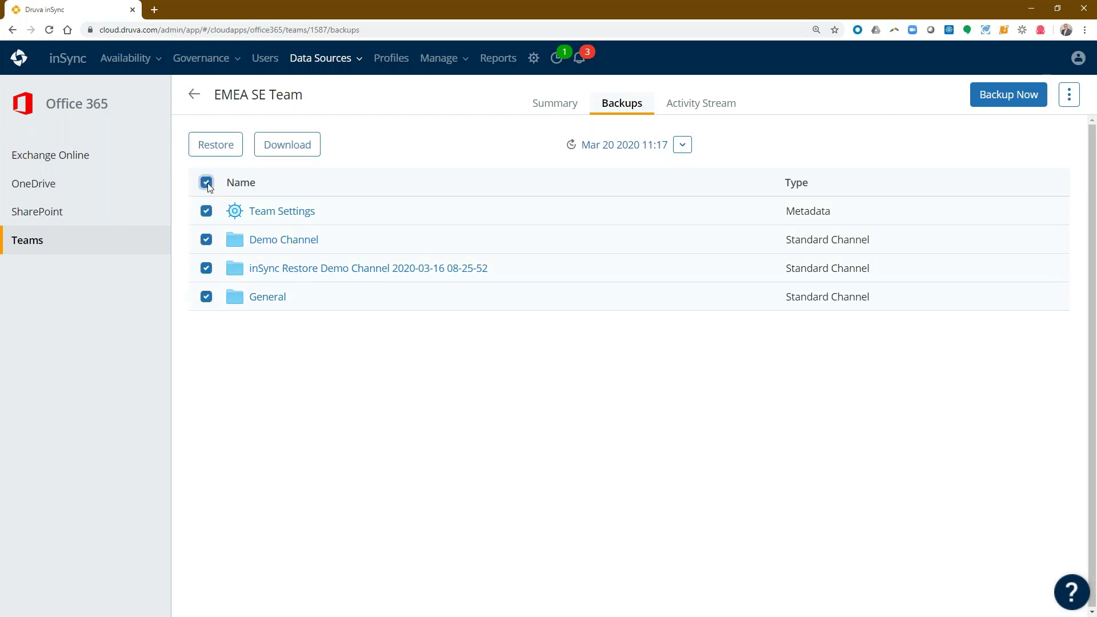
click(206, 183)
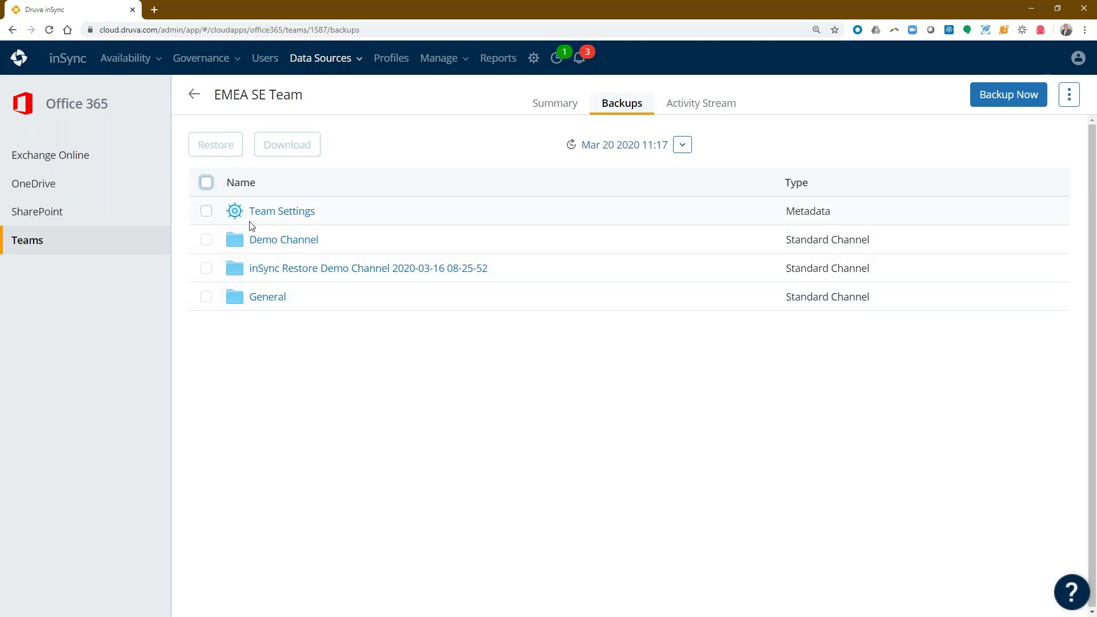
click(273, 241)
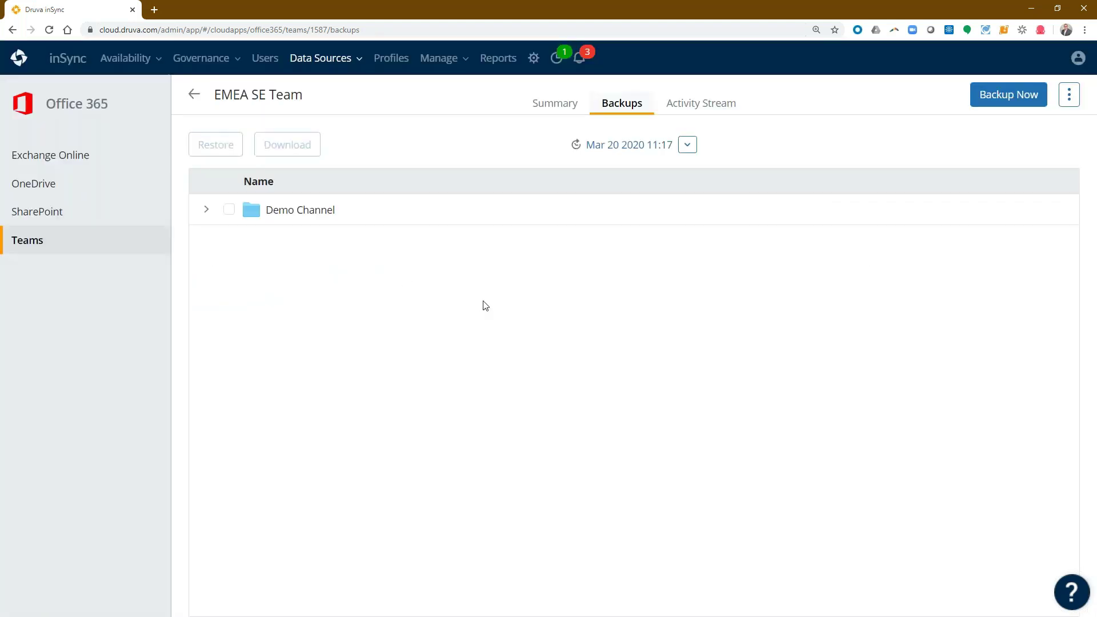
click(207, 209)
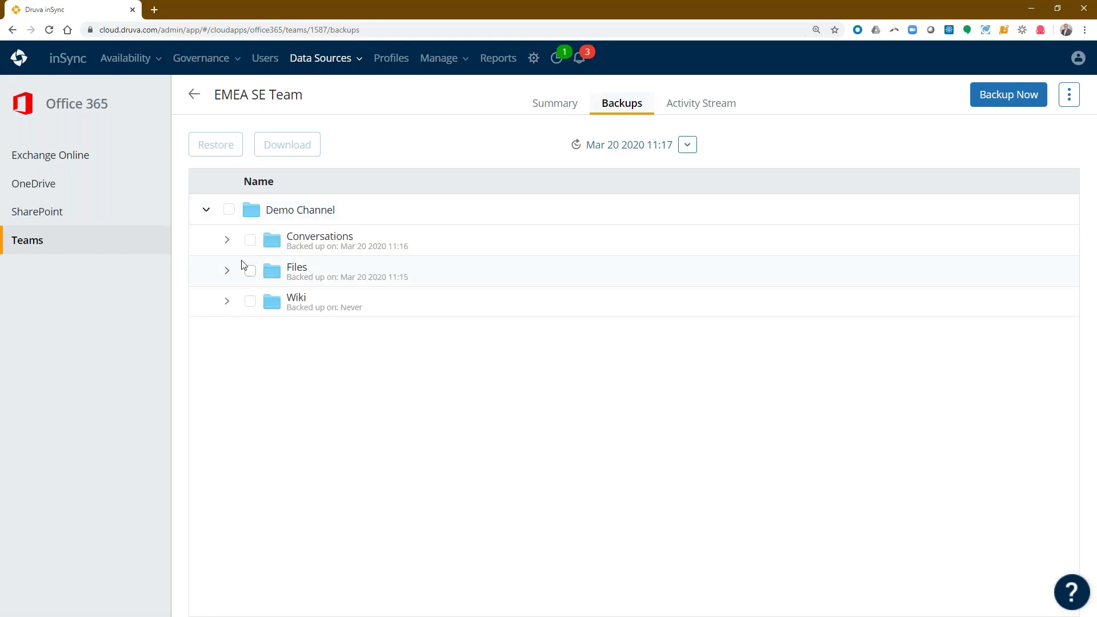
click(227, 239)
click(227, 393)
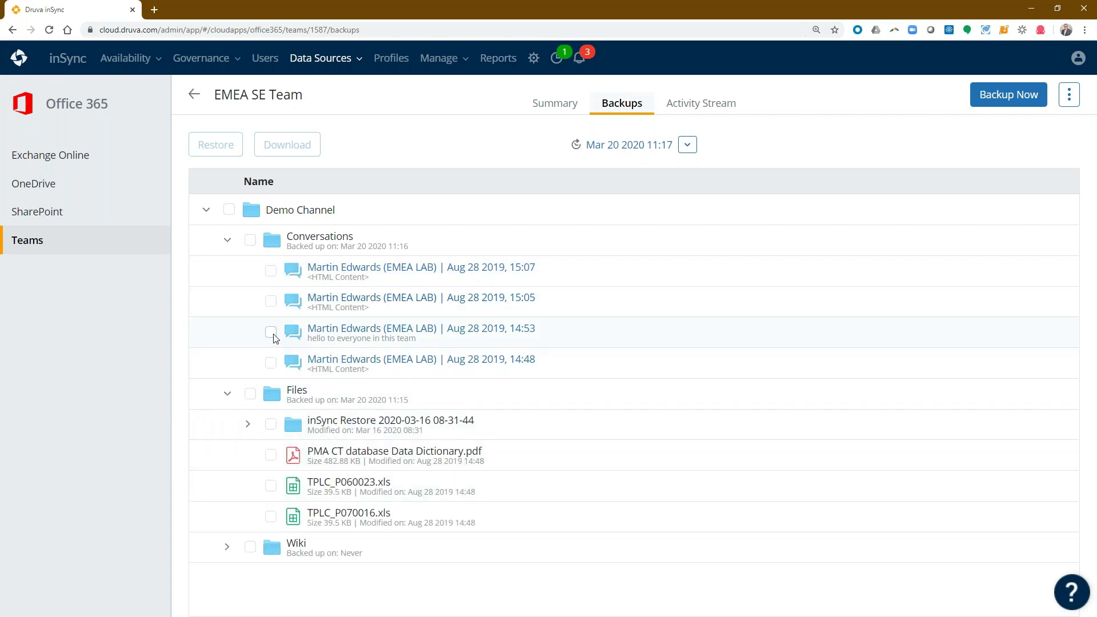
click(270, 332)
click(271, 485)
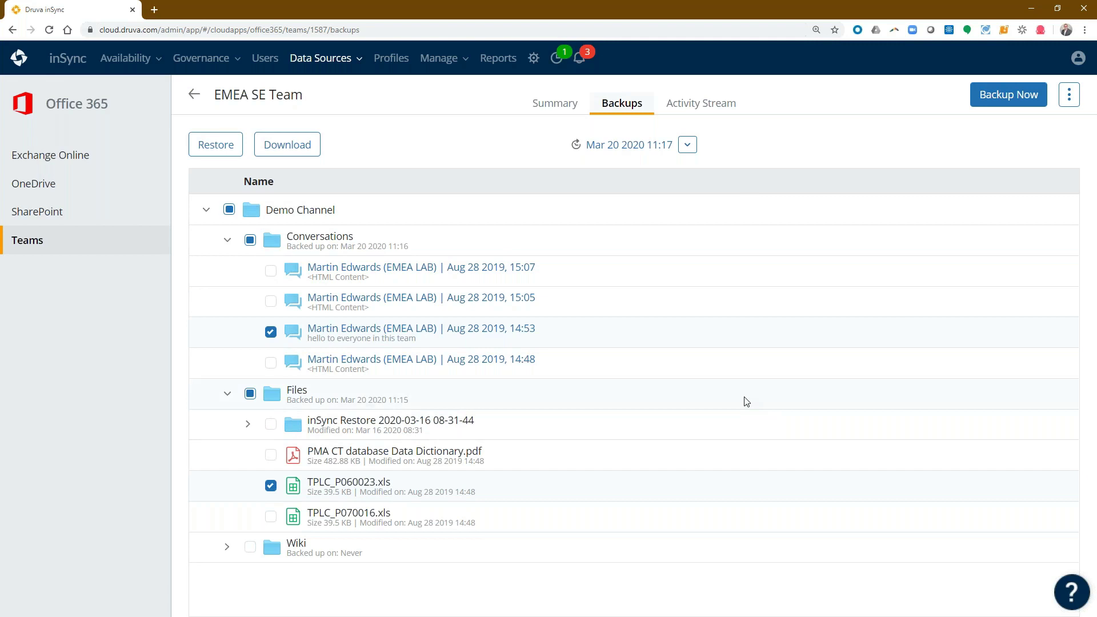
- Examine the Restore as a Copy option for the selected team items and cancel the restore
click(217, 152)
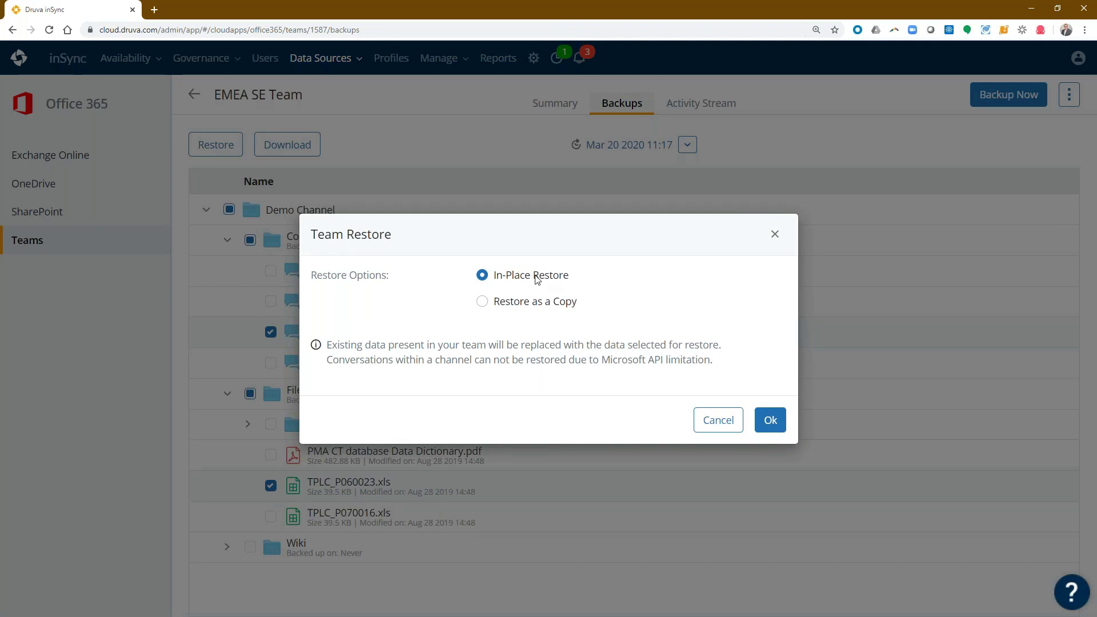
click(482, 301)
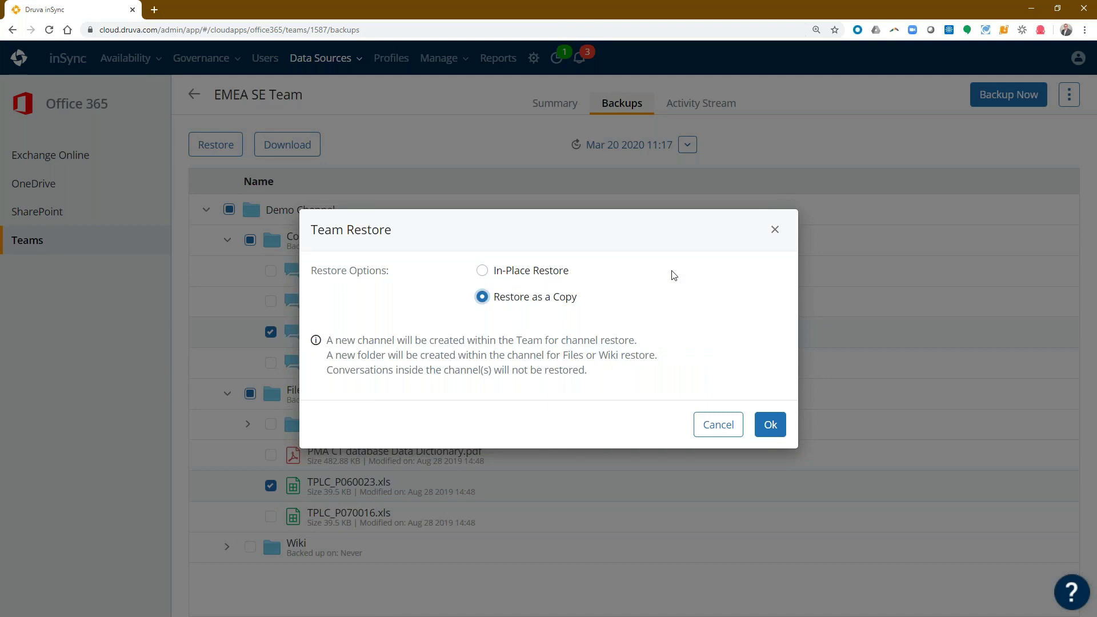
click(718, 426)
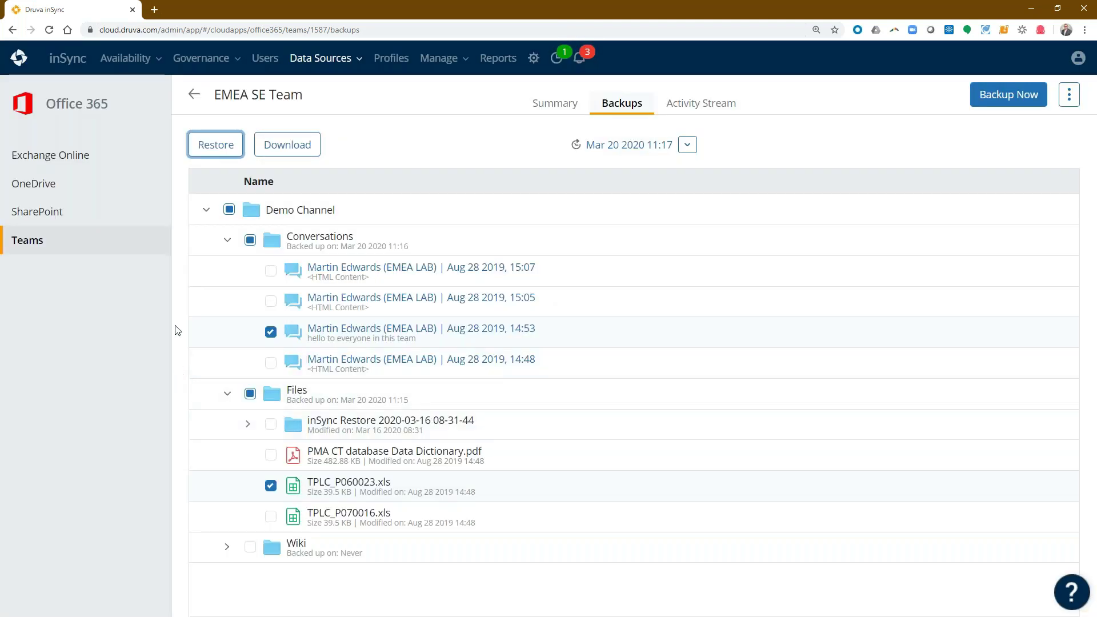
click(284, 150)
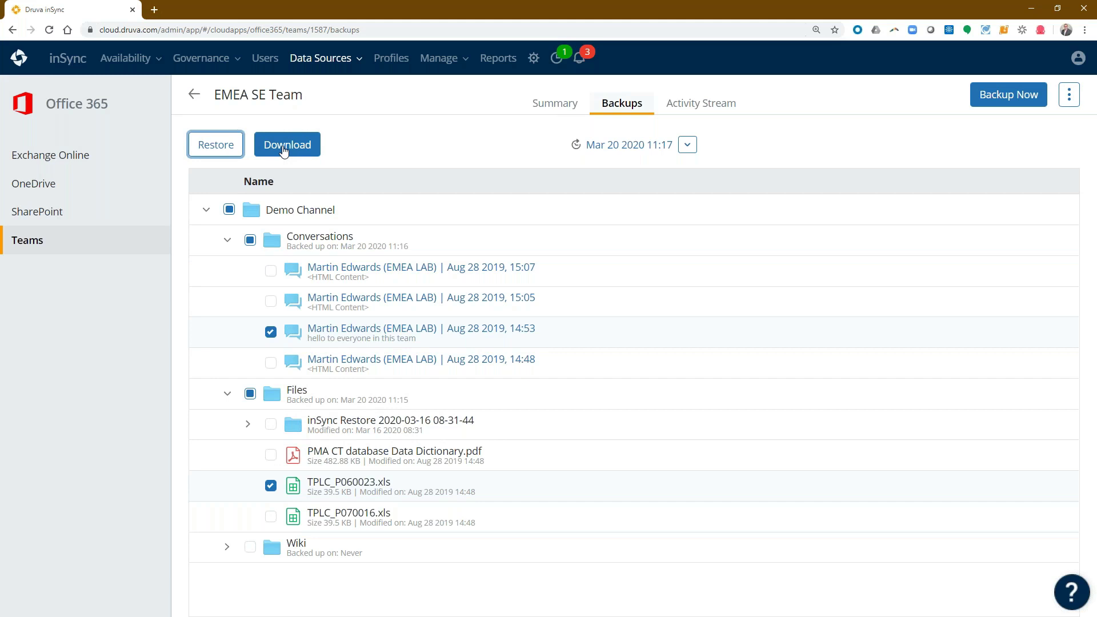
- Open the team's activity stream and select the Mar 24 2020, 20:50 scheduled backup entry
click(703, 106)
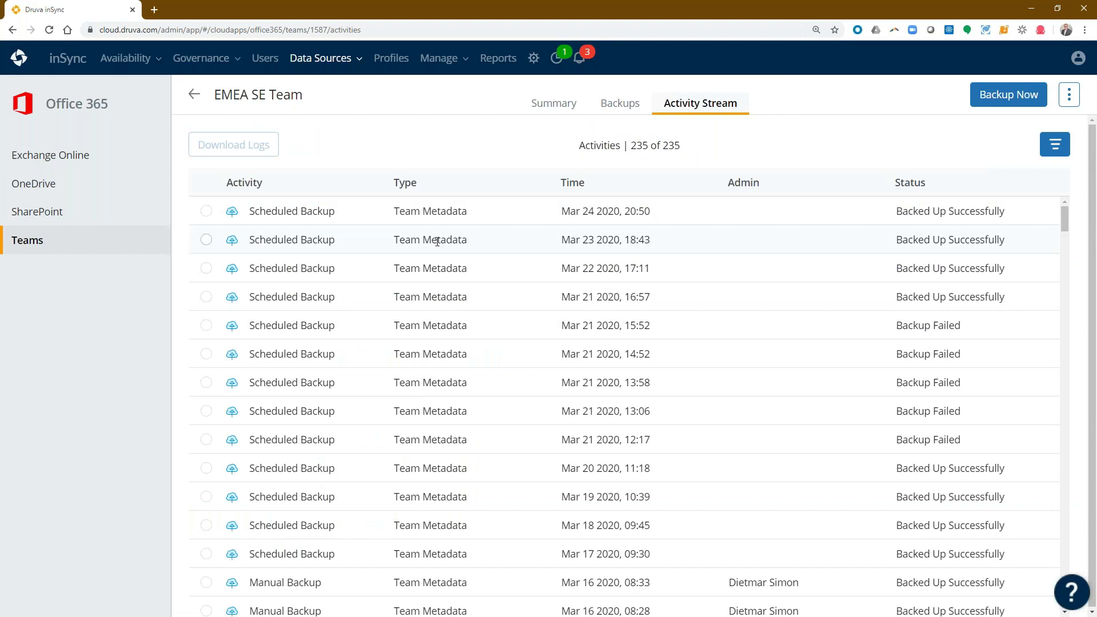
click(206, 211)
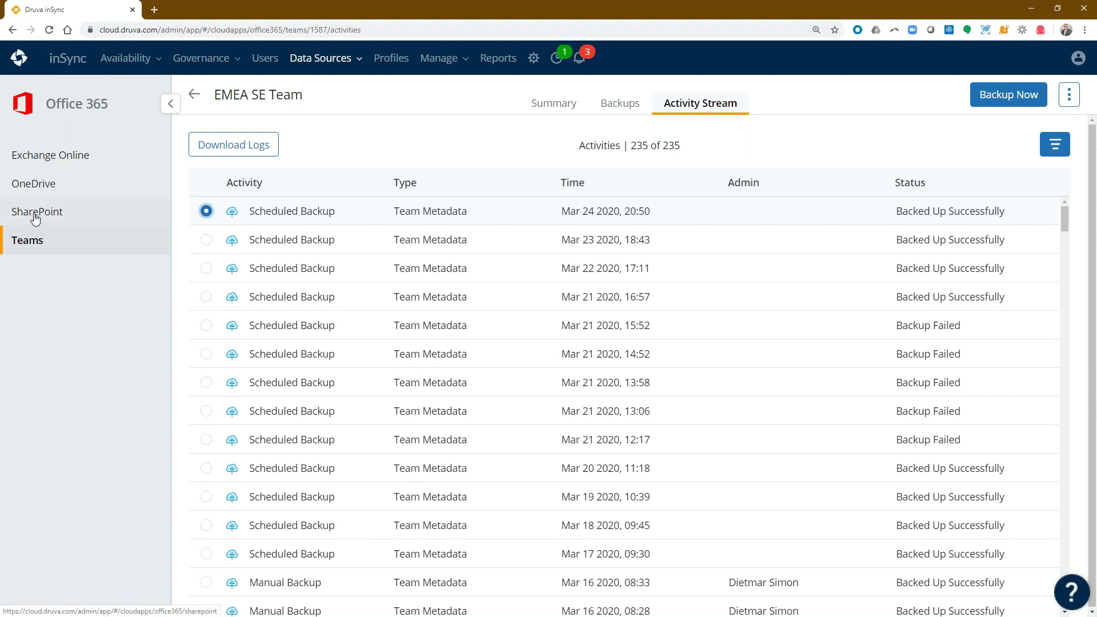
- Open the OneDrive user with 4.12 GB of backup data and examine that user's cloud app backups
click(30, 189)
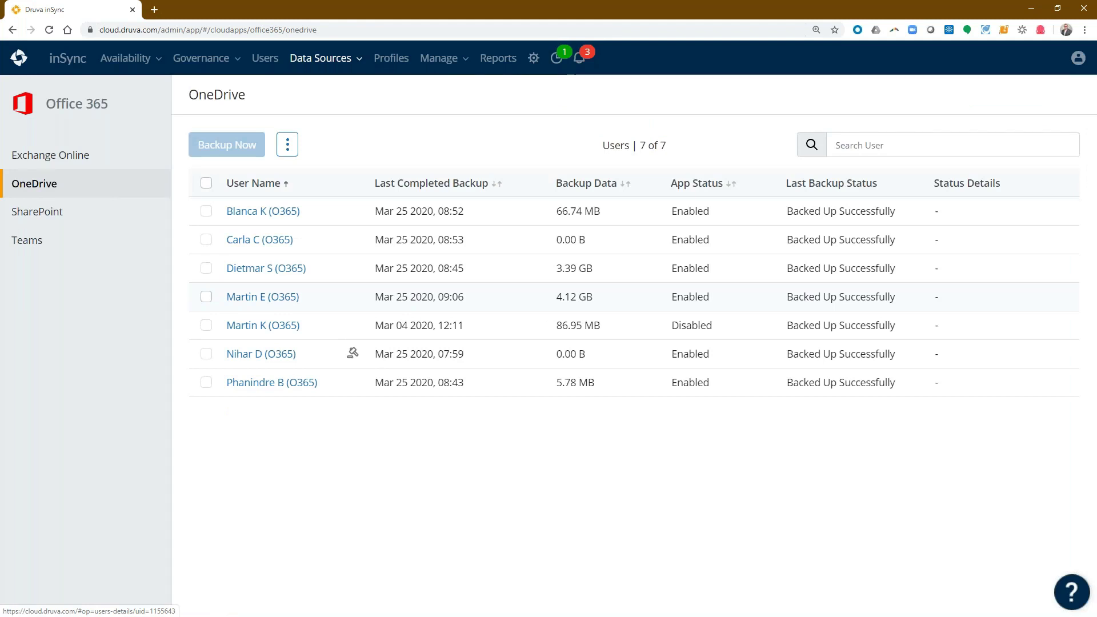
click(255, 303)
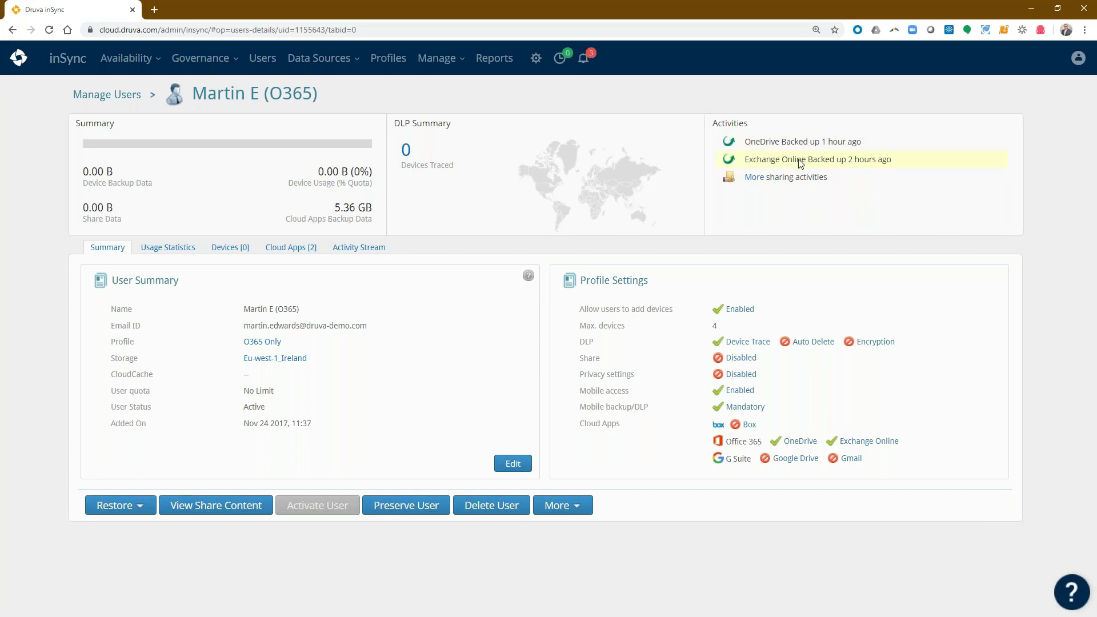
click(295, 249)
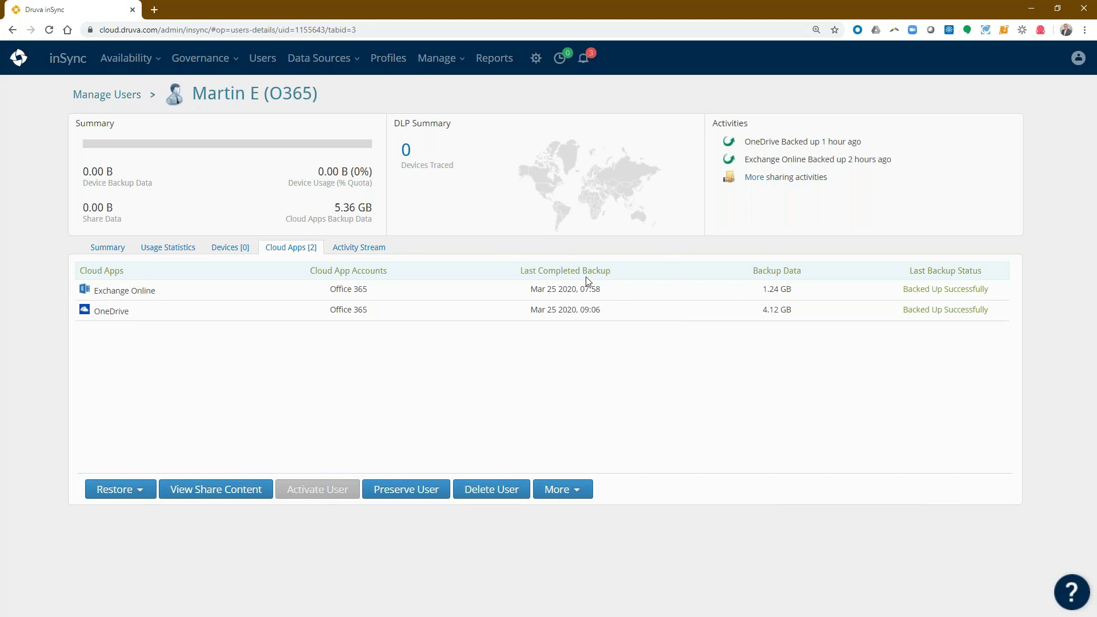
- Open the user's backup data for restore and select the "[Reminder] Tuesday Live! product demo" email in the Exchange Online Inbox
mouse_move(120, 487)
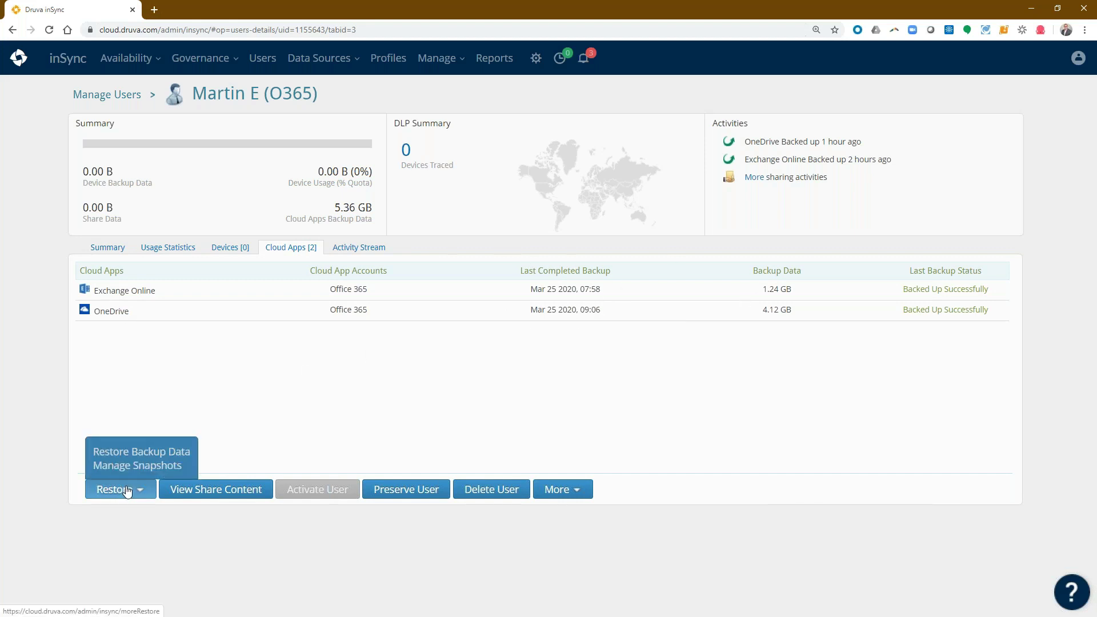
click(130, 454)
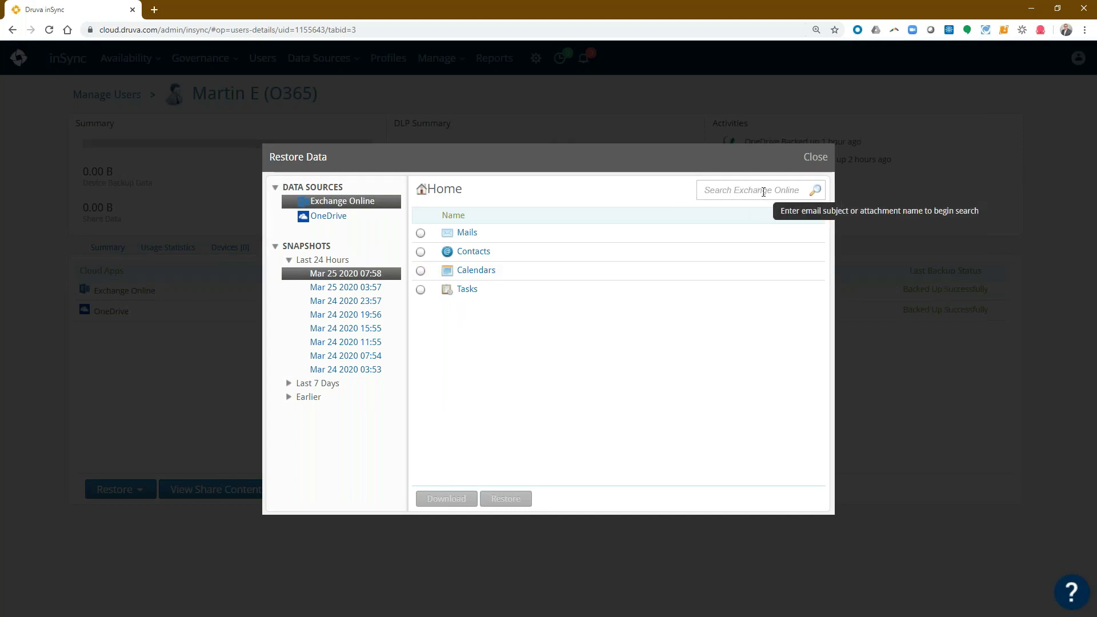
click(463, 233)
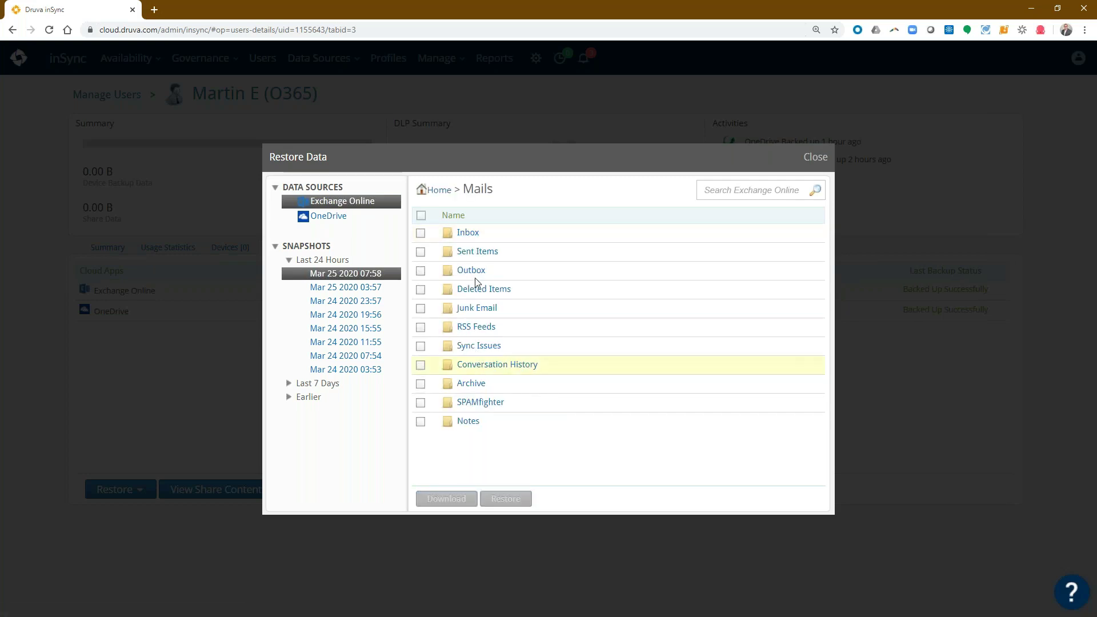
click(470, 236)
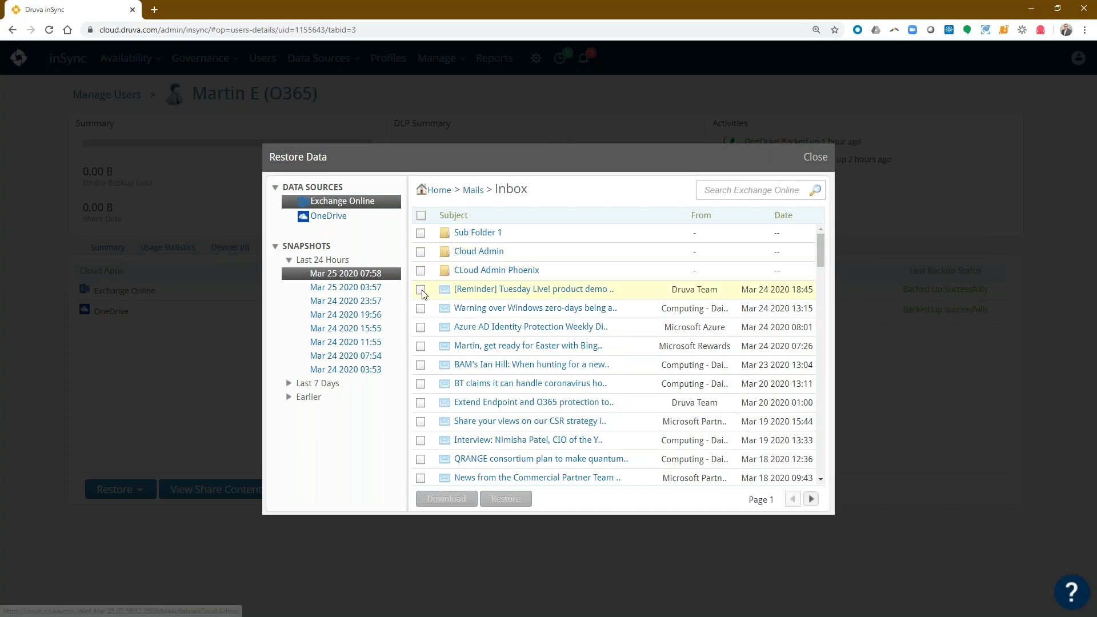
click(423, 293)
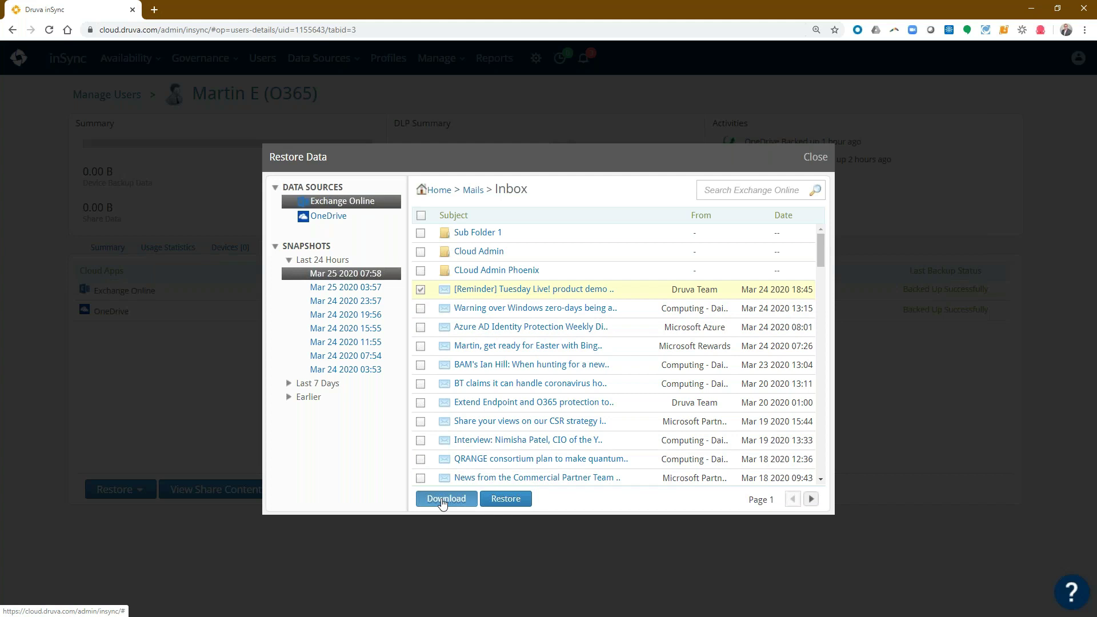
- Examine restoring the email to a different user's account by choosing another user, and close the restore dialogs without restoring
click(511, 500)
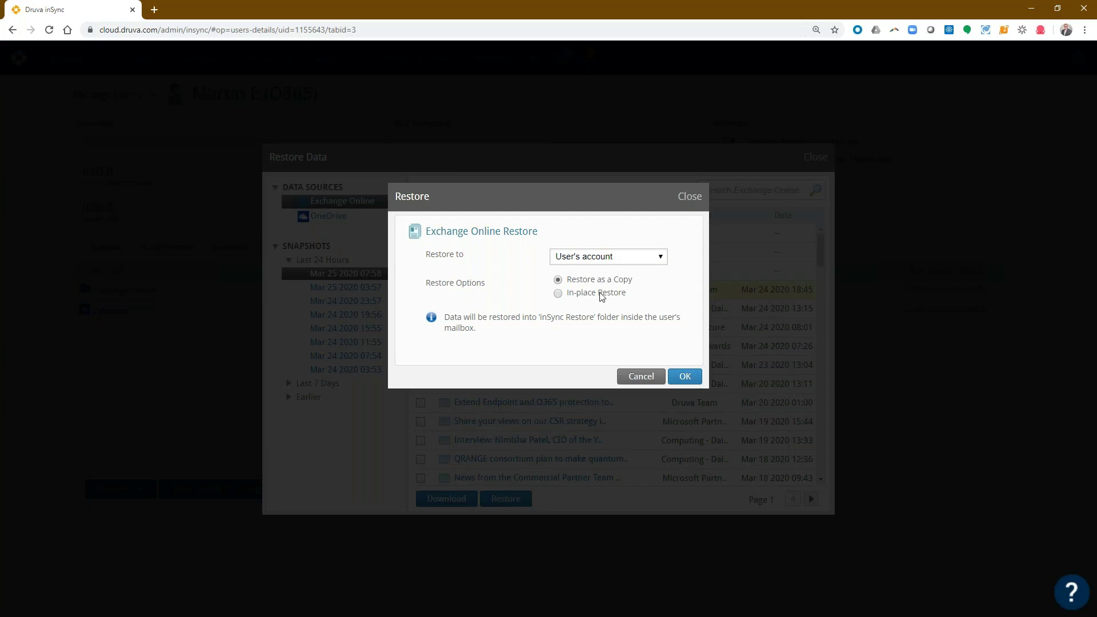
click(636, 258)
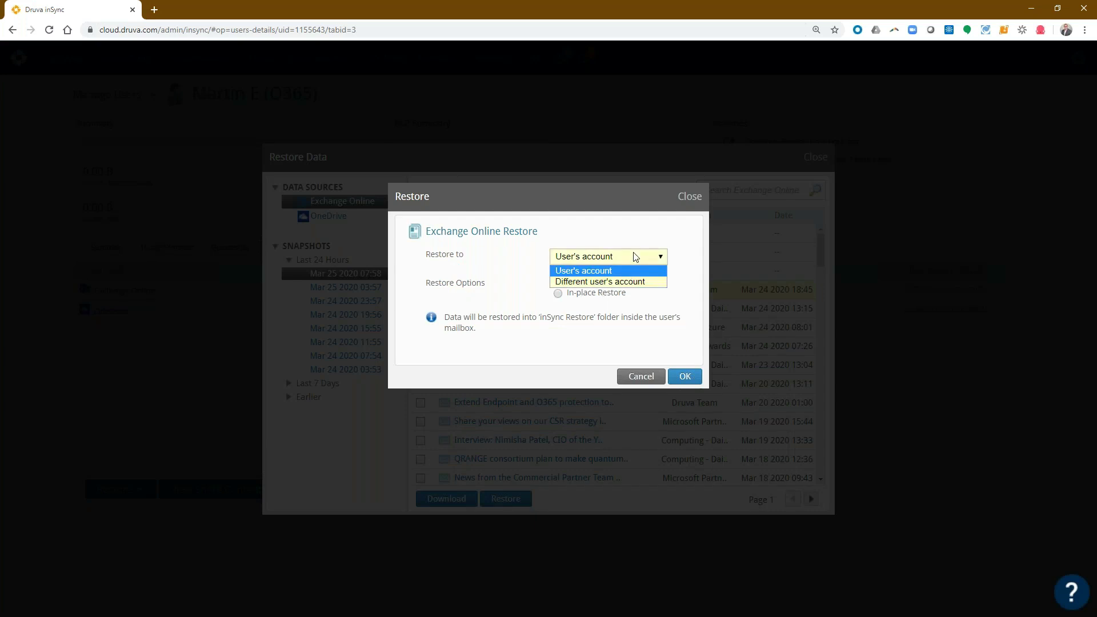
click(603, 282)
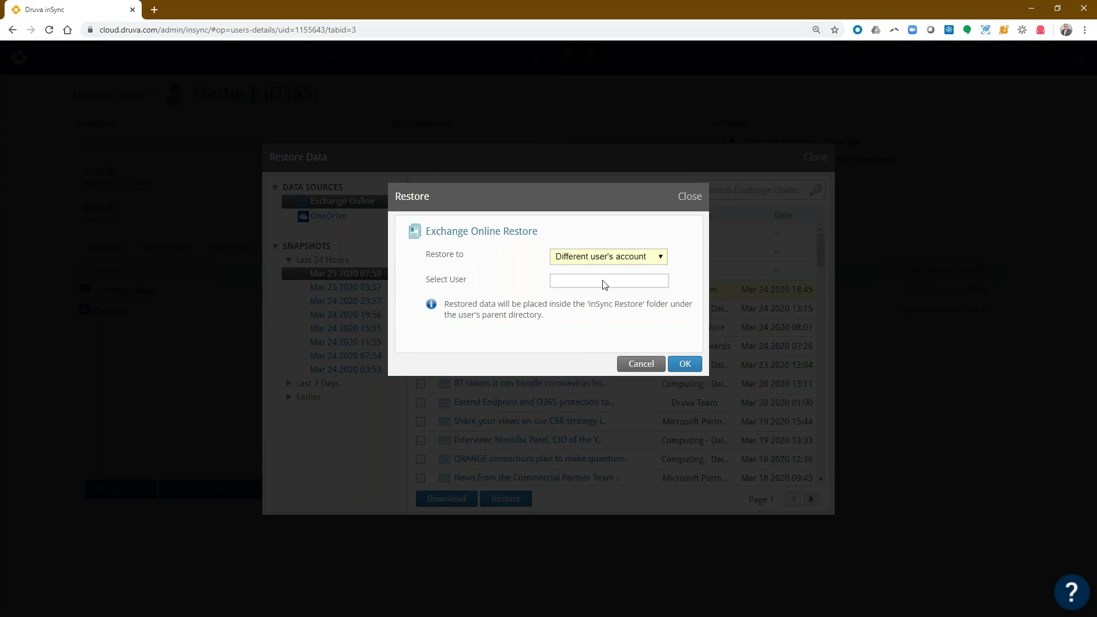
click(605, 282)
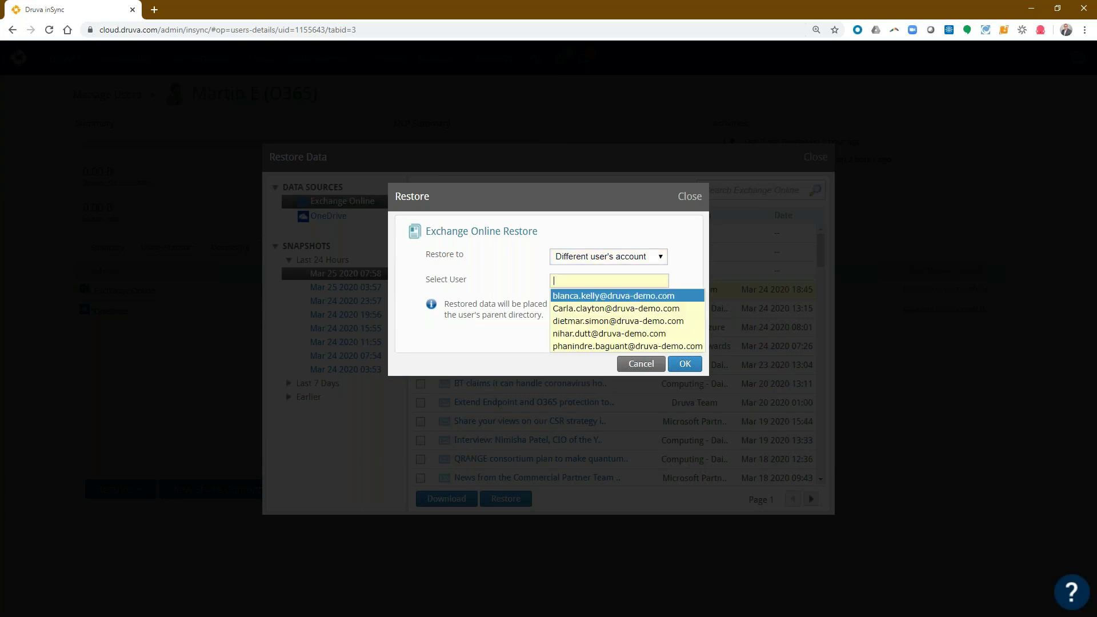
click(595, 321)
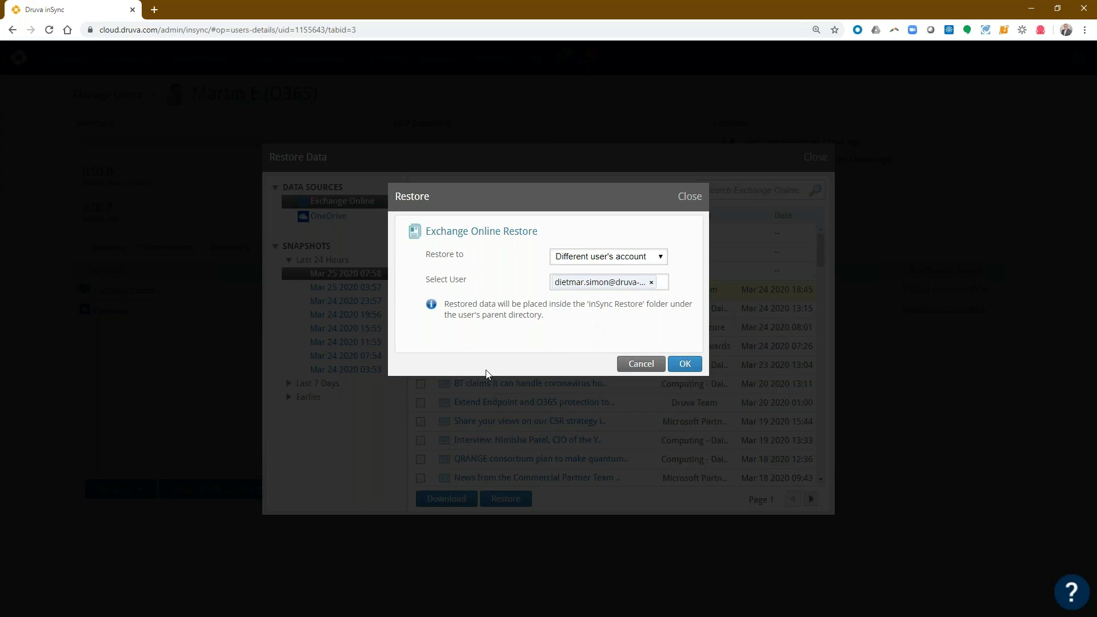
click(638, 365)
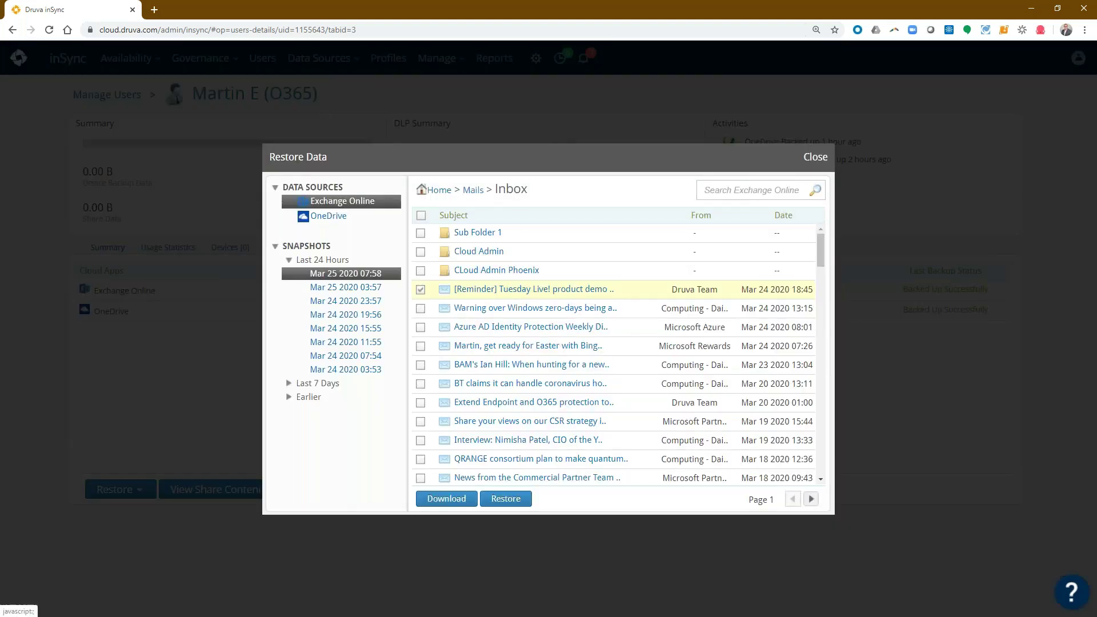
click(816, 157)
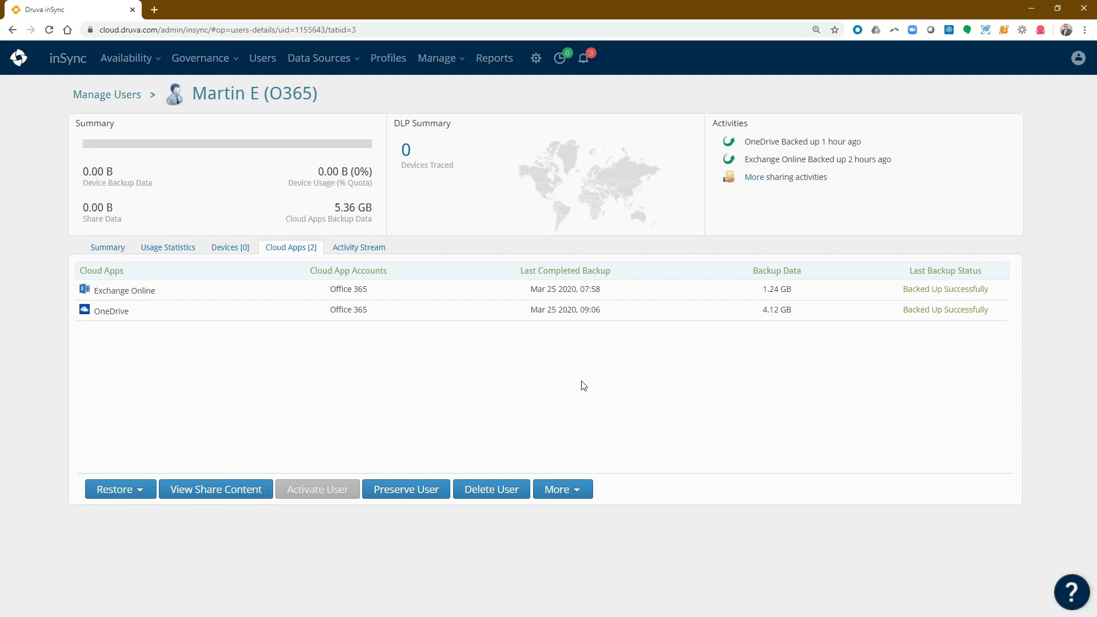
- View the user's device list, and examine the admin audit trail for the last 7 days and its download formats
click(233, 249)
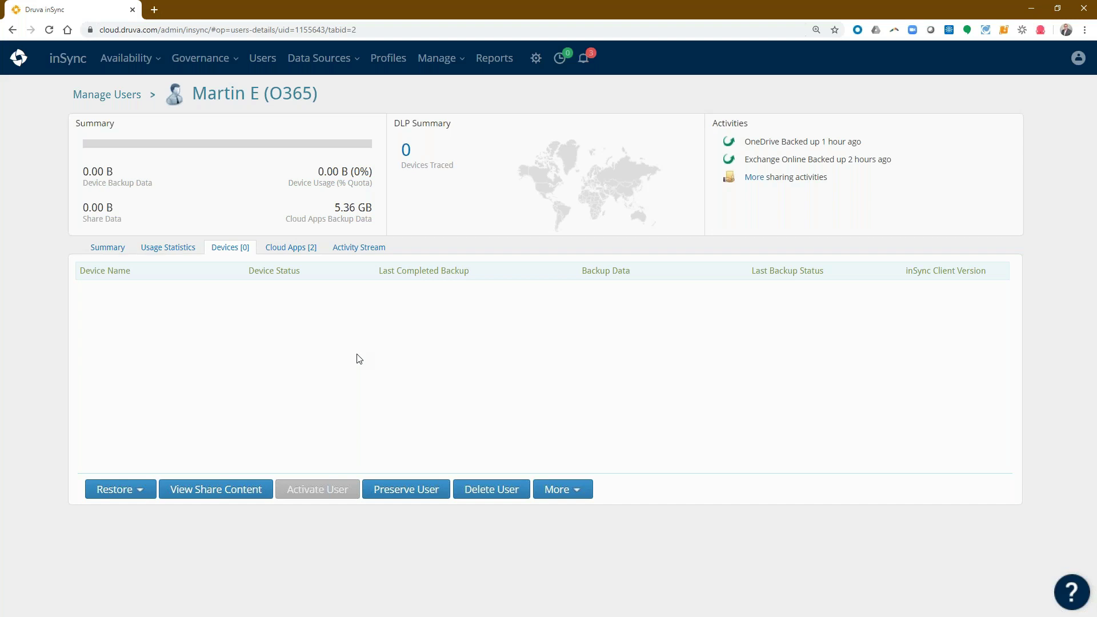
click(197, 62)
click(207, 91)
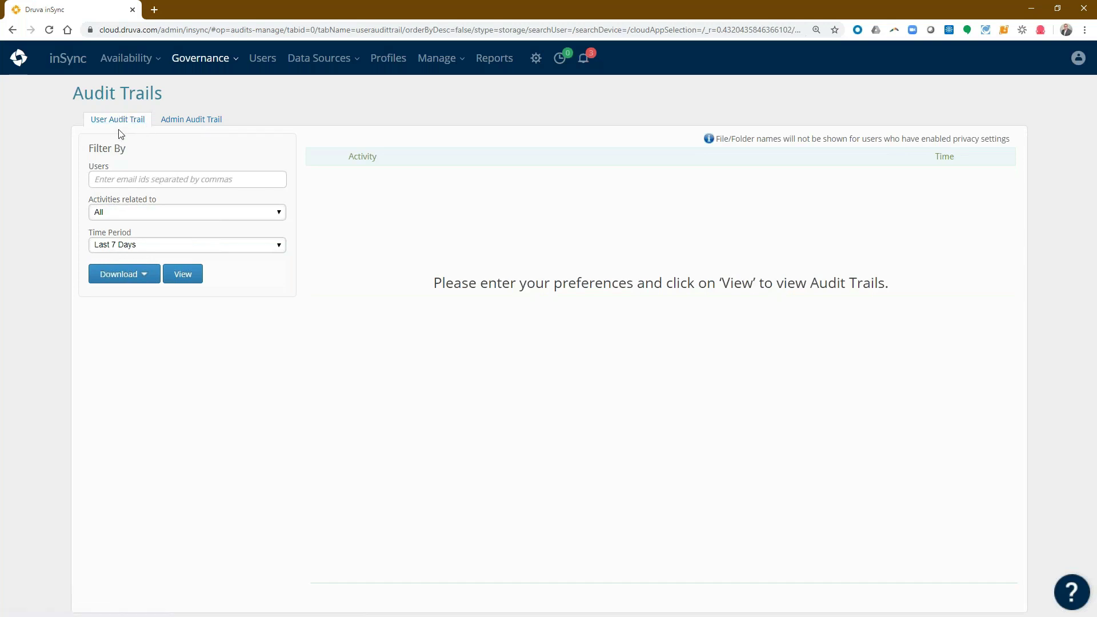
click(192, 120)
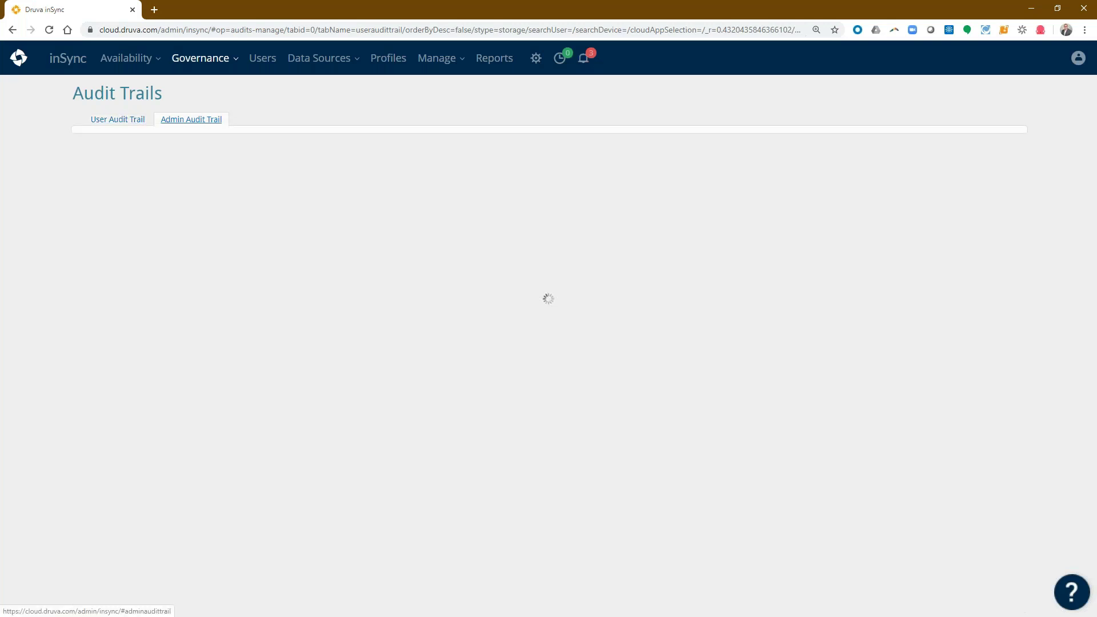
click(189, 274)
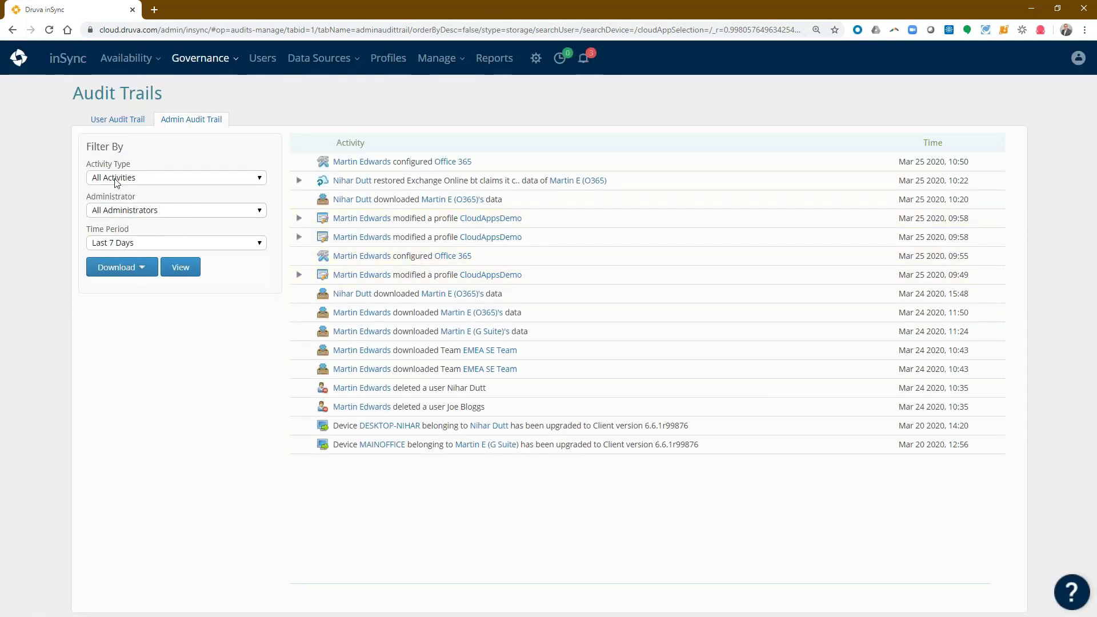
click(116, 270)
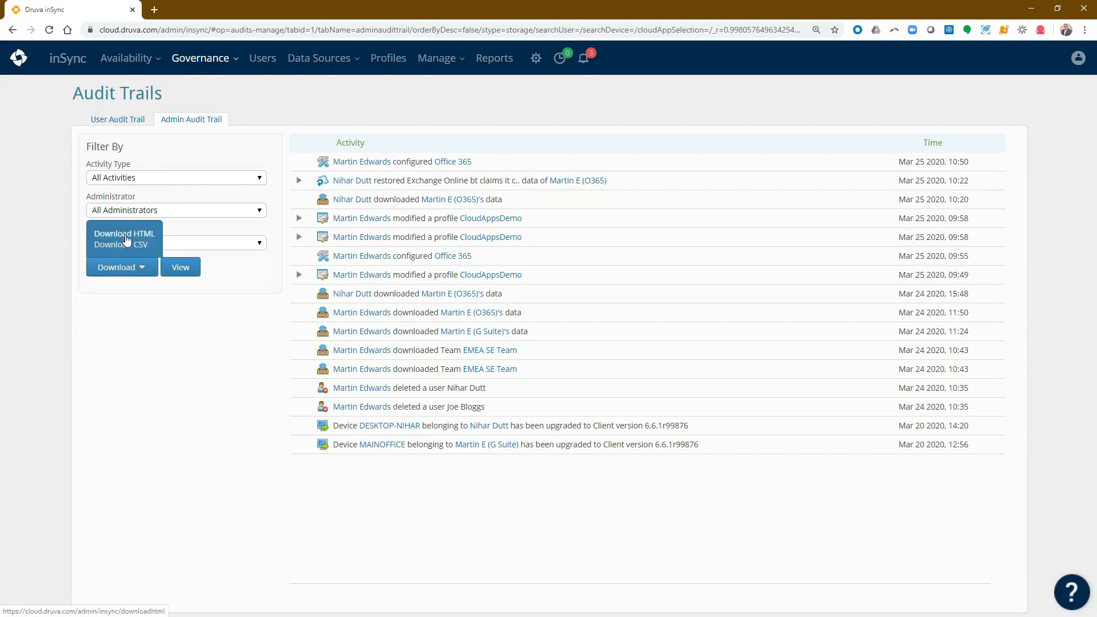
click(137, 279)
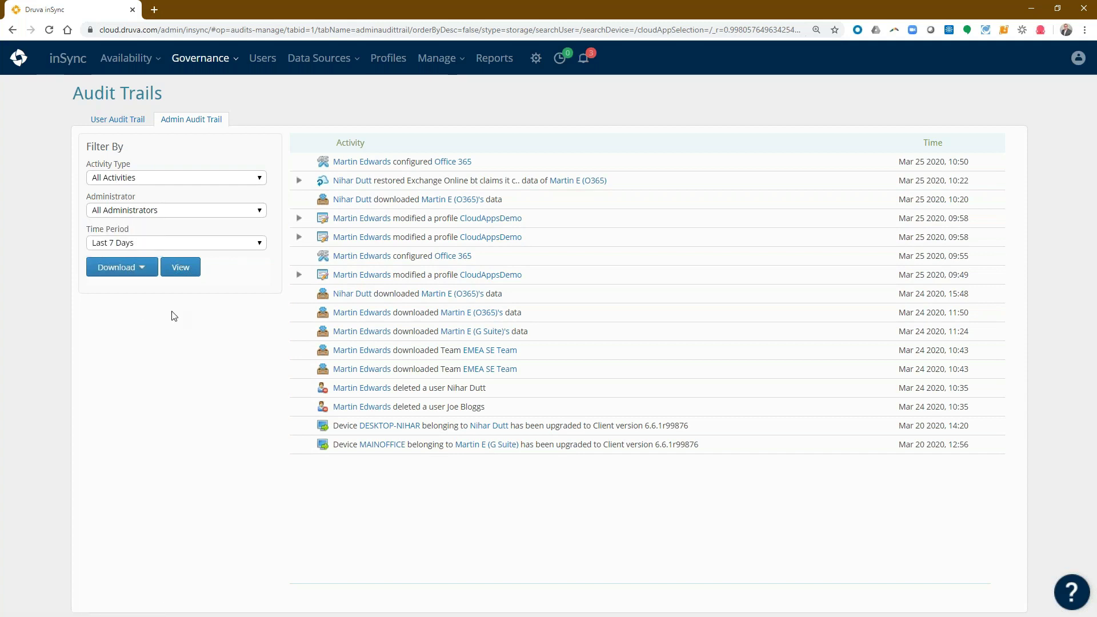
- Examine the file search criteria in Federated Search and the Legal Hold overview
click(208, 68)
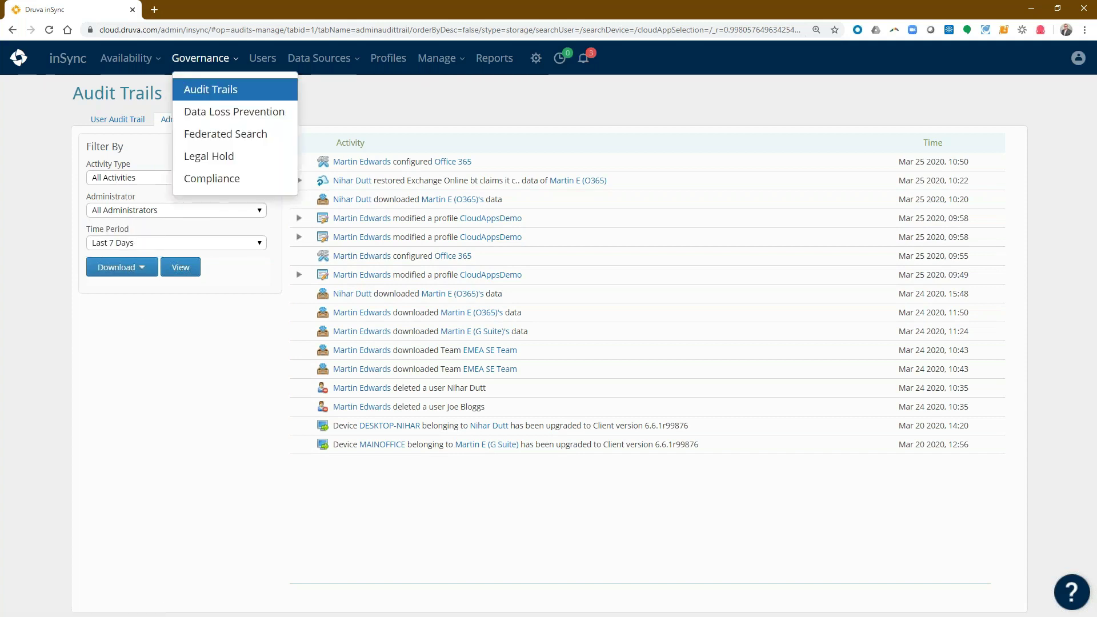
click(215, 135)
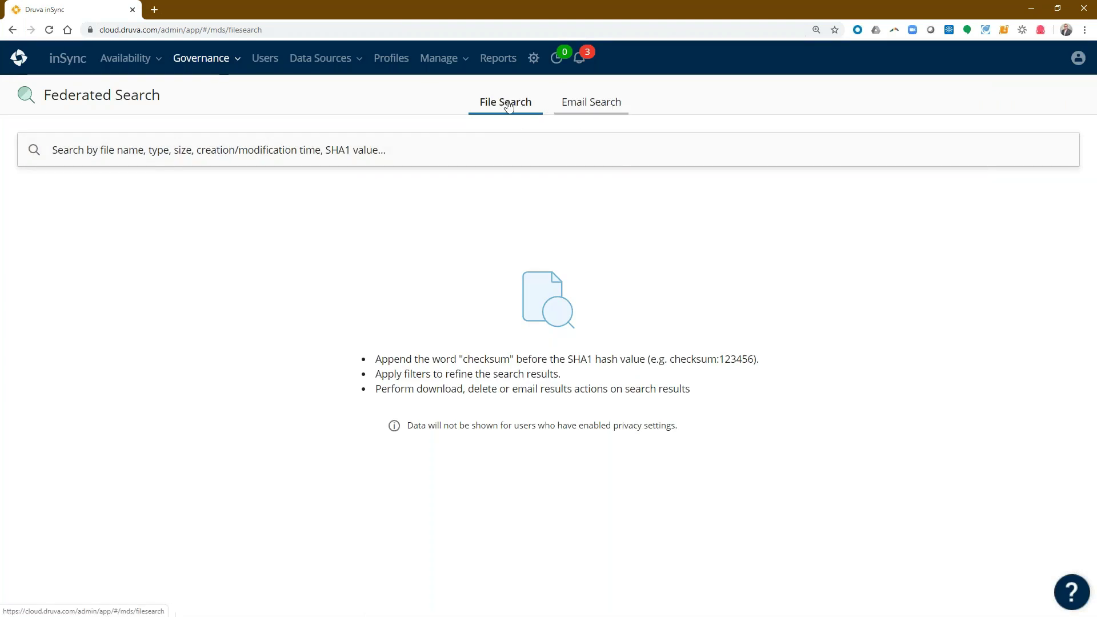
click(433, 147)
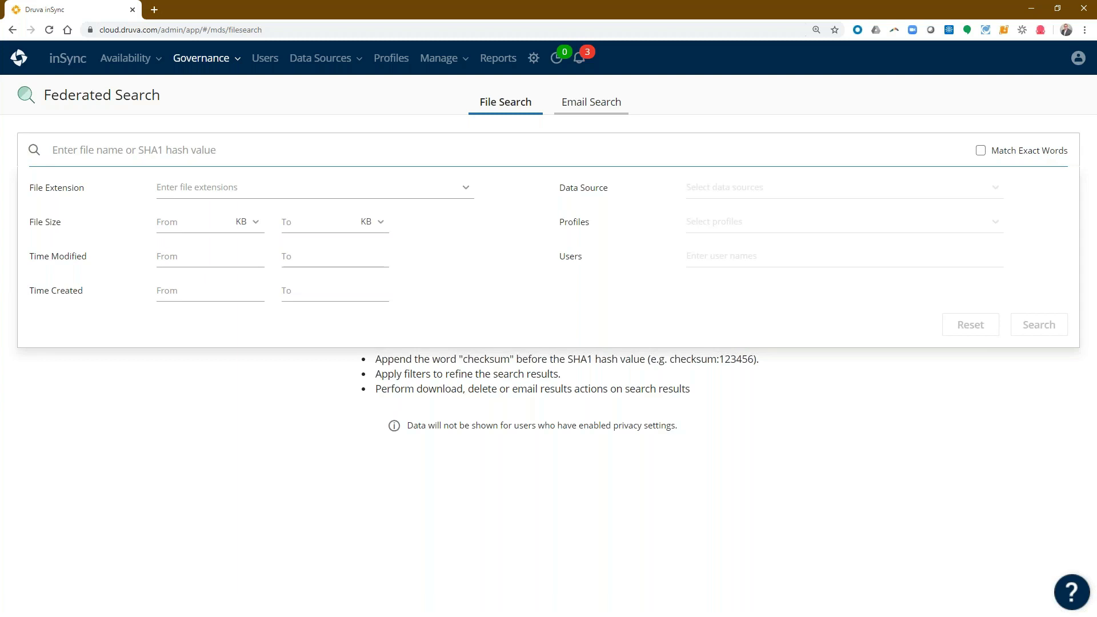
click(205, 60)
click(225, 154)
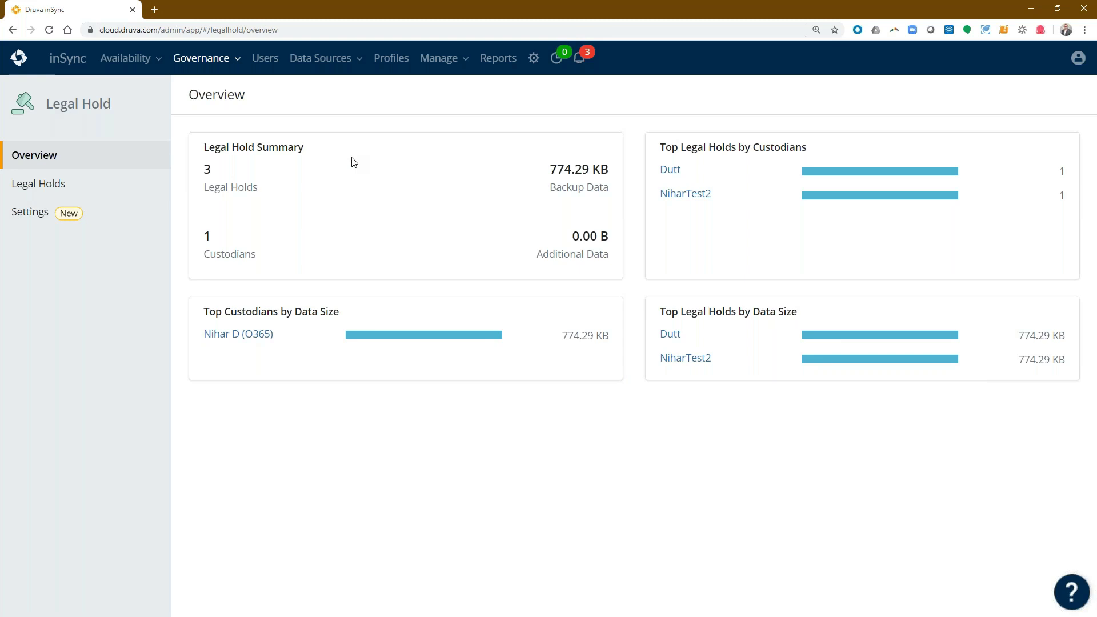
- Open the Compliance overview and examine the list of configured sensitive data definitions
click(203, 61)
click(206, 171)
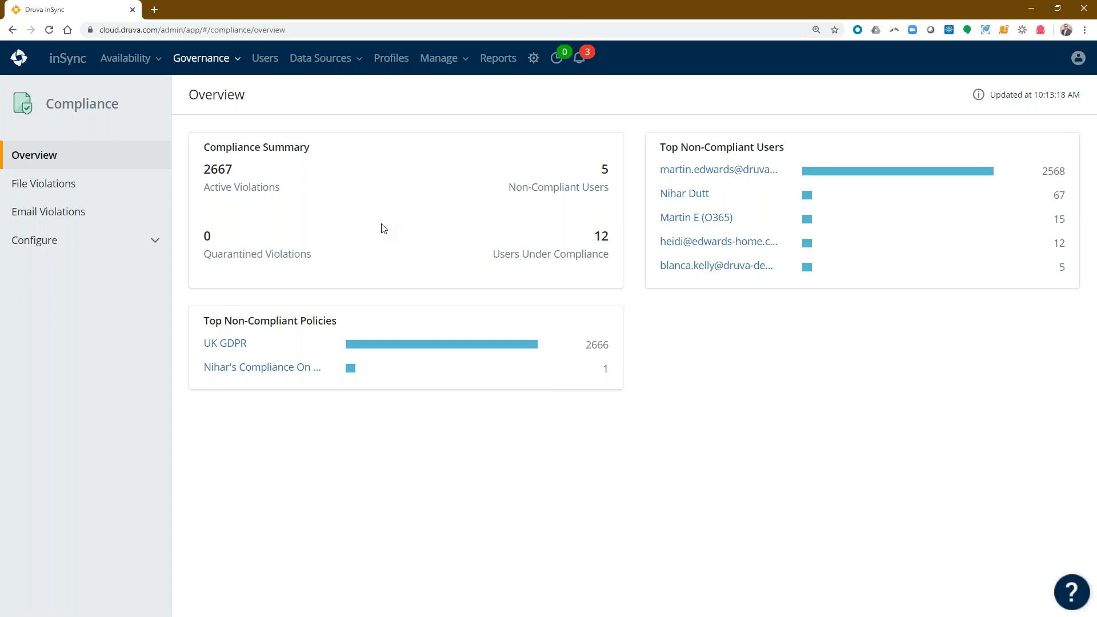
click(76, 241)
click(51, 313)
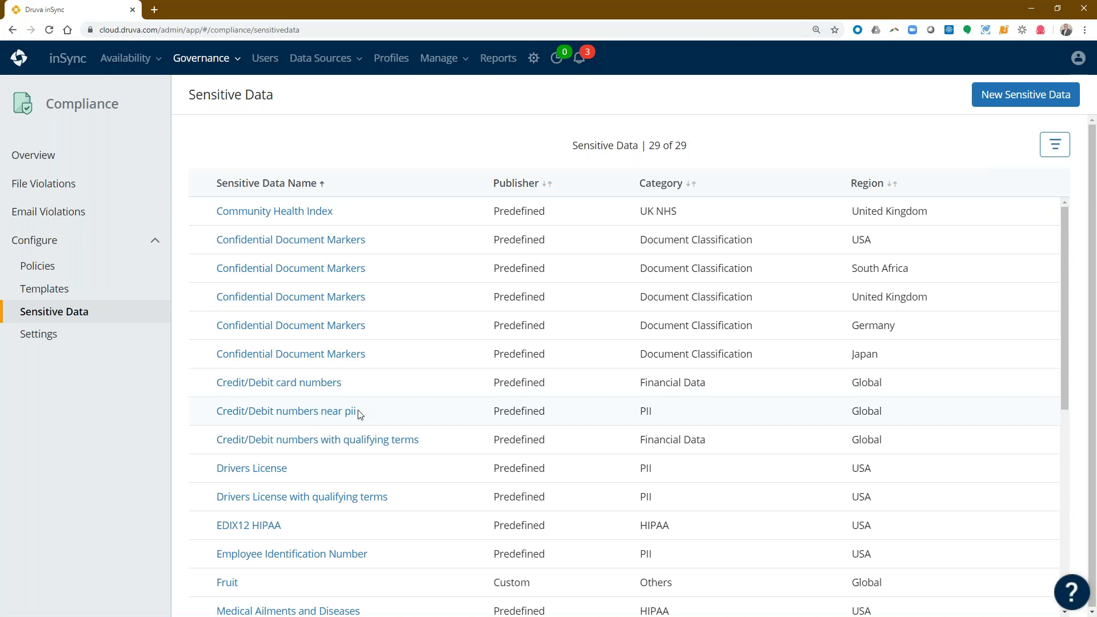
scroll(360, 414, down, 1)
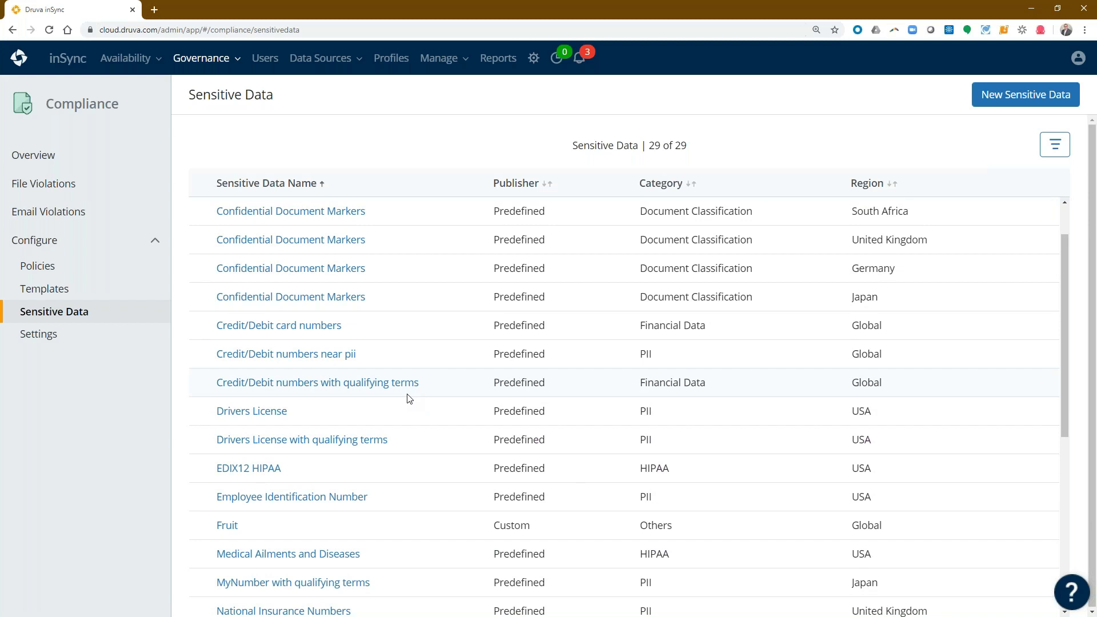
scroll(409, 398, up, 1)
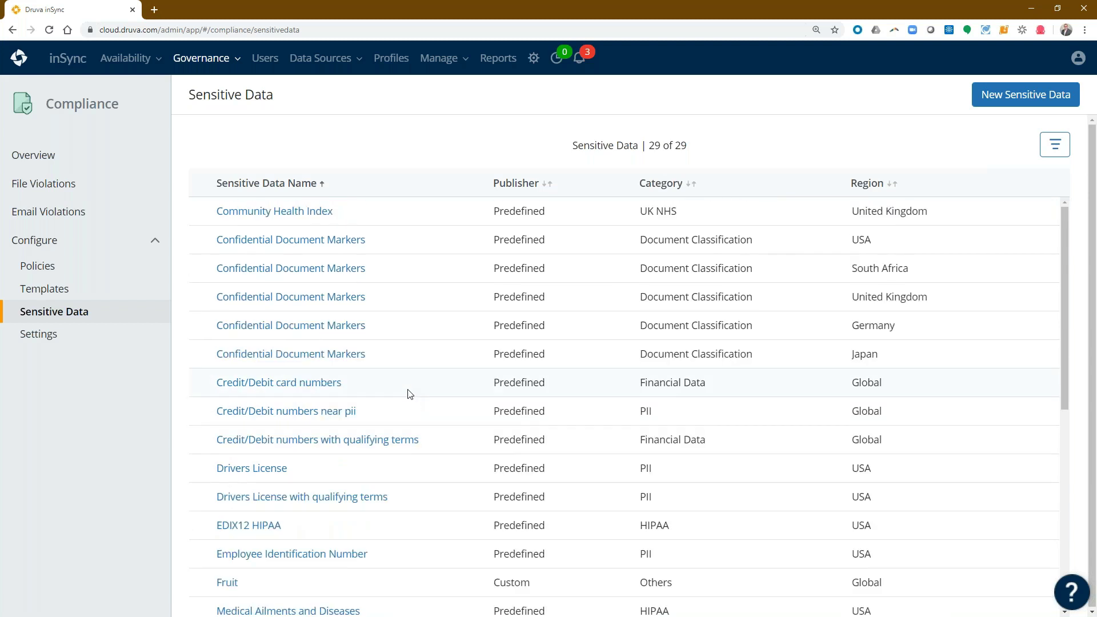
- On the dashboard, view backup status for Box, G Suite & O365 and SharePoint, and data utilization by file types and data source
click(67, 57)
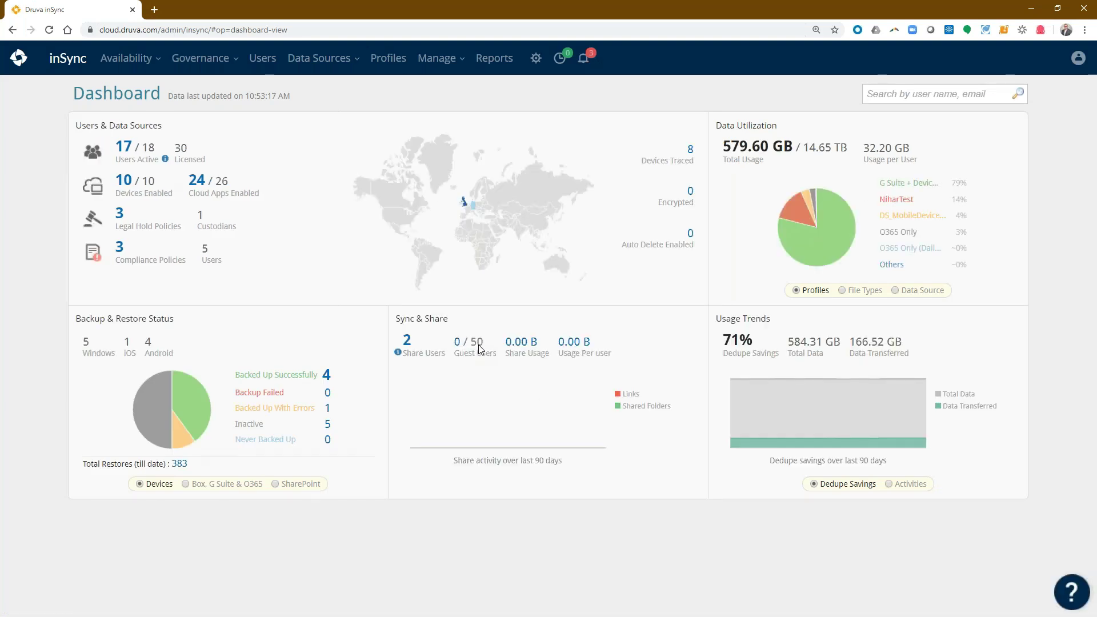
click(230, 486)
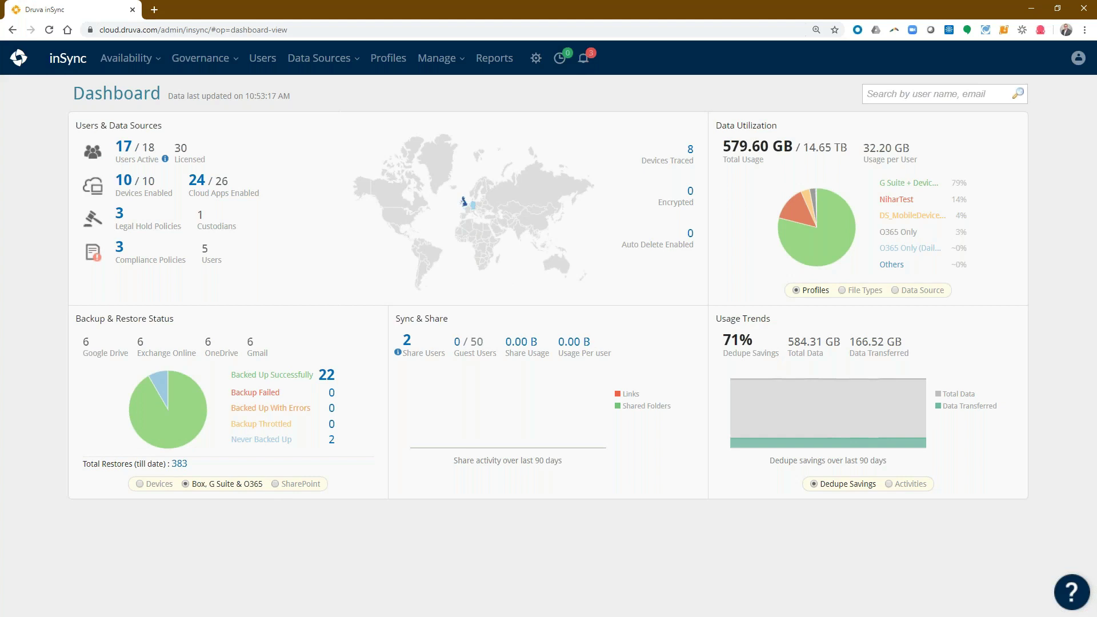
click(298, 484)
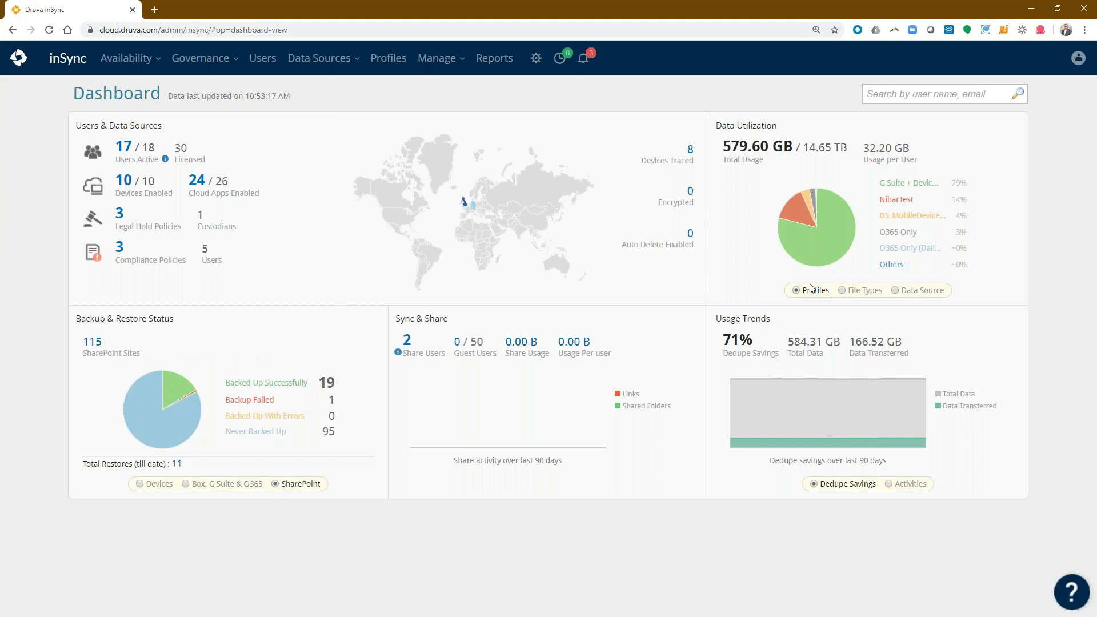
click(842, 290)
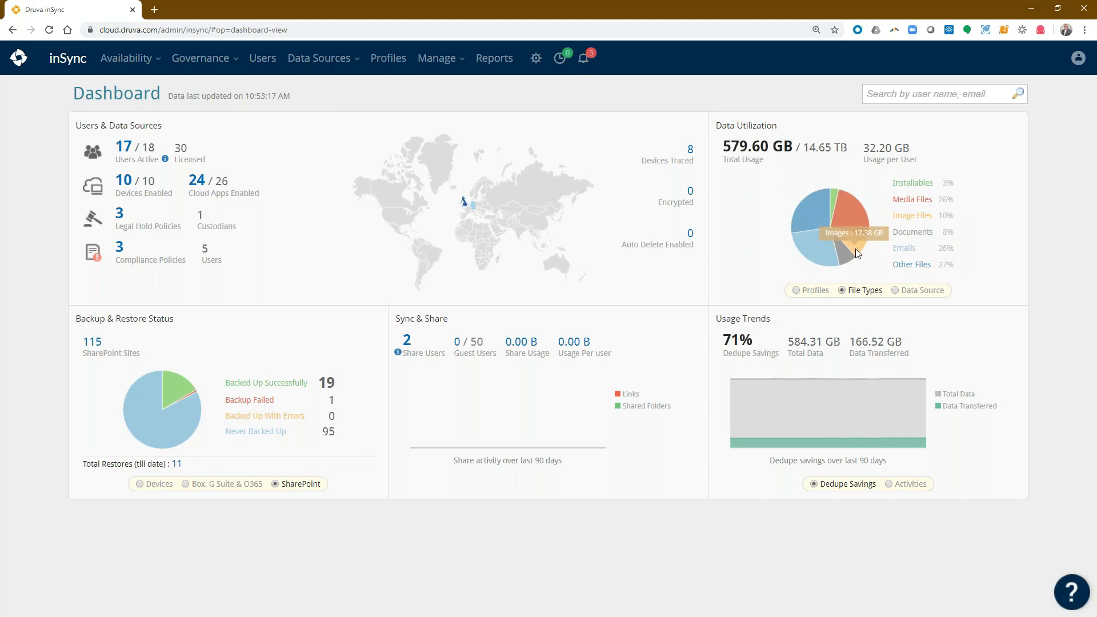
click(909, 292)
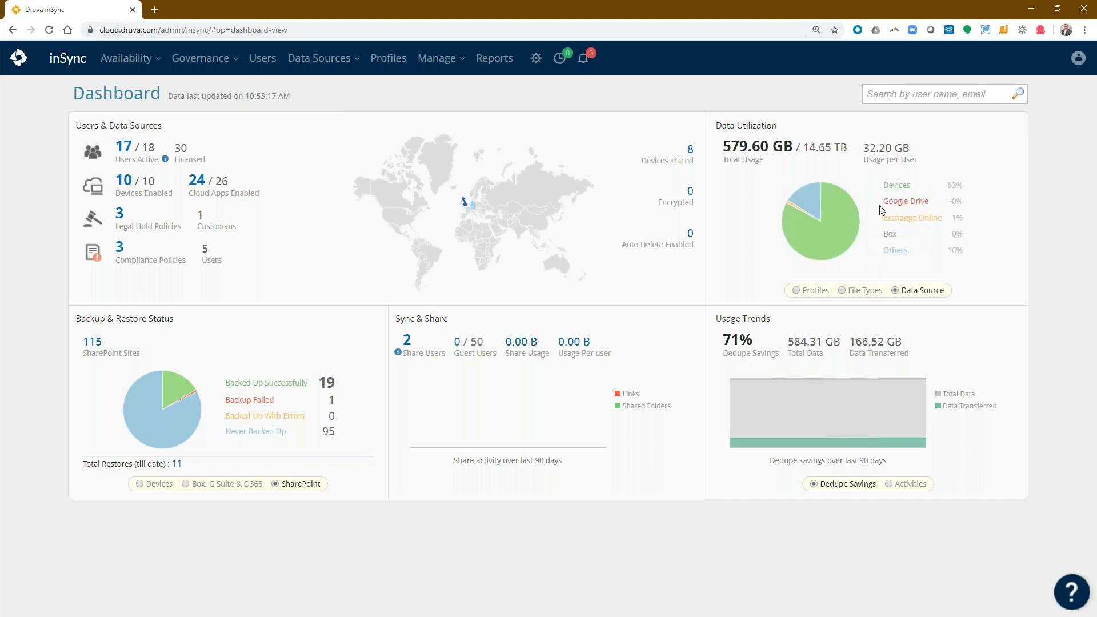
mouse_move(828, 194)
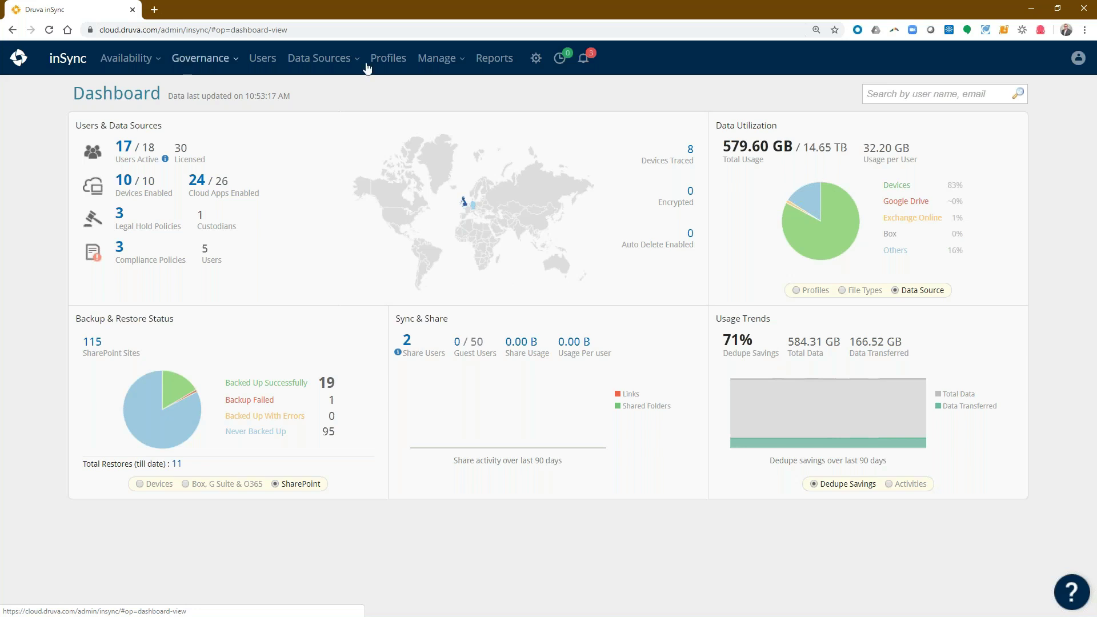
- Minimize the browser to return to the presentation and advance it to the "Thank you" slide
click(1032, 10)
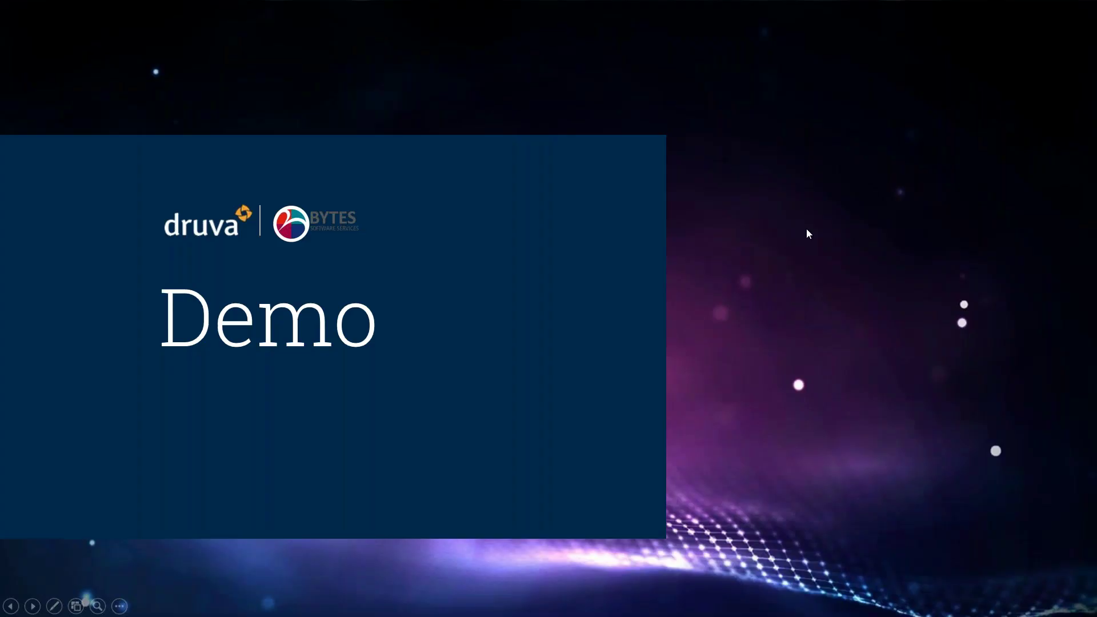
click(807, 229)
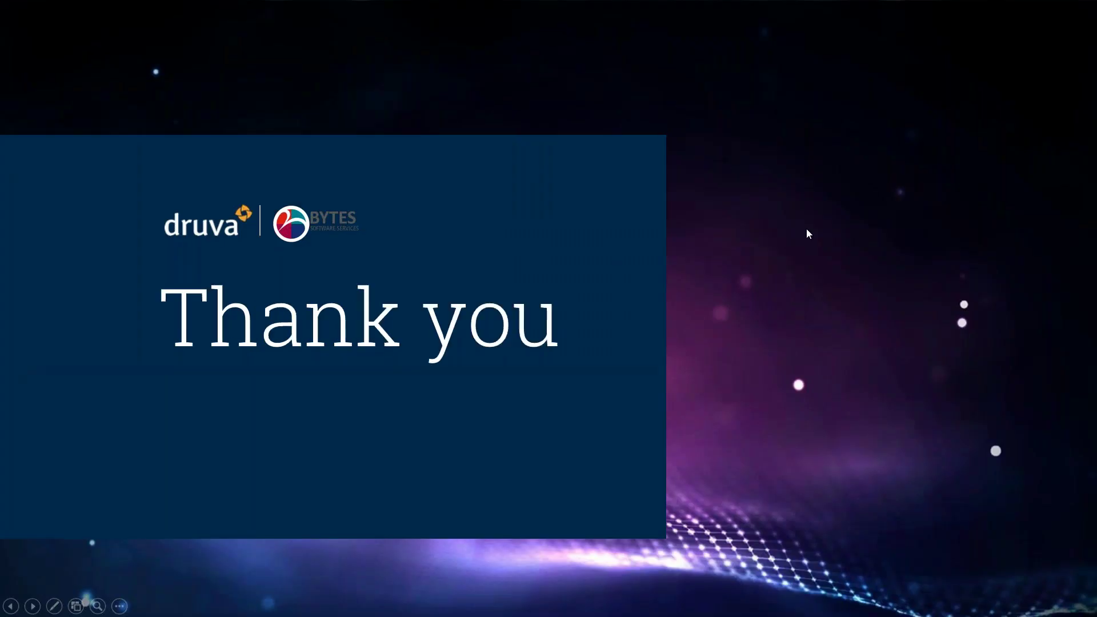